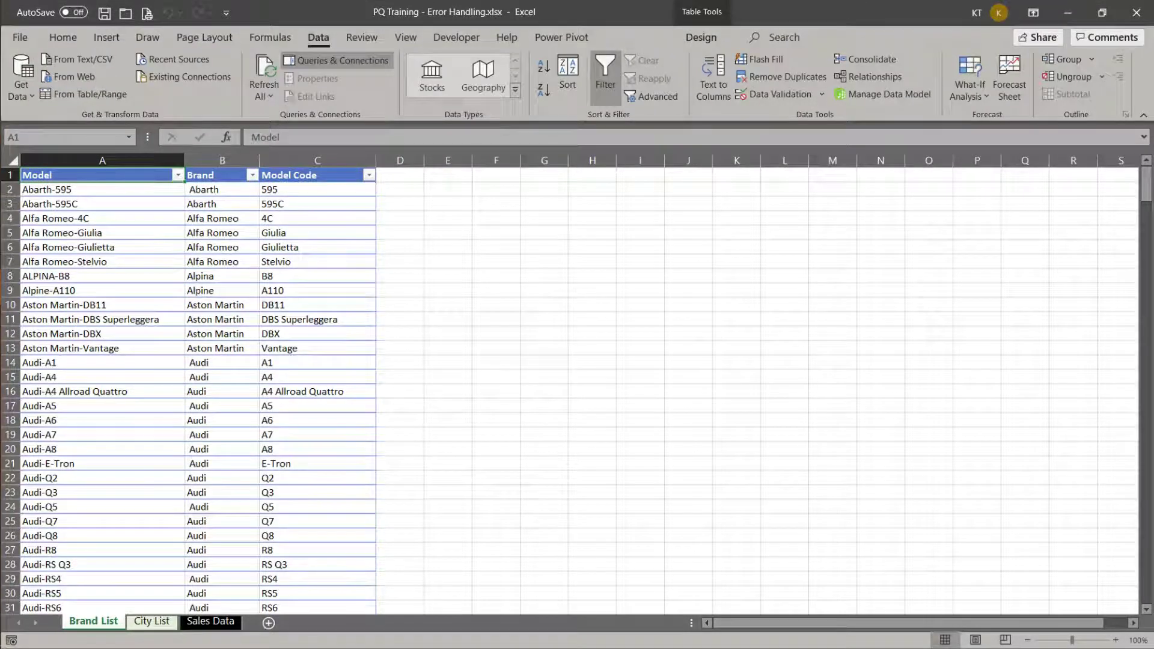
# Step: Show the Queries & Connections pane and view Move To Group options for Merge Sales Data
pyautogui.click(341, 60)
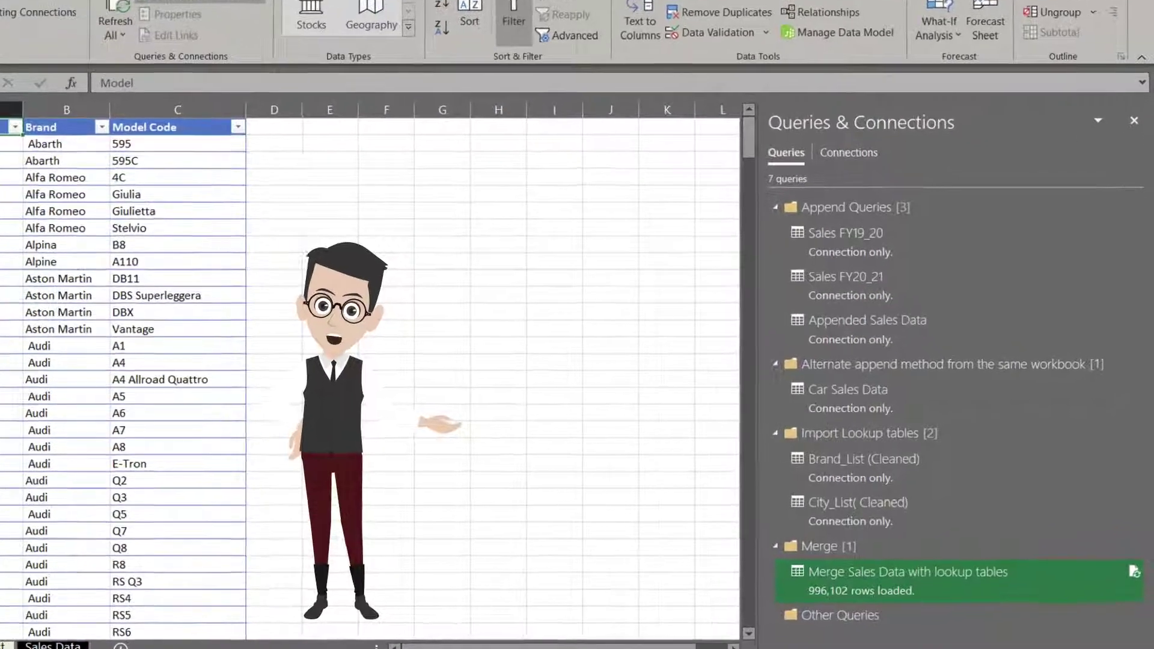
pyautogui.rightClick(905, 572)
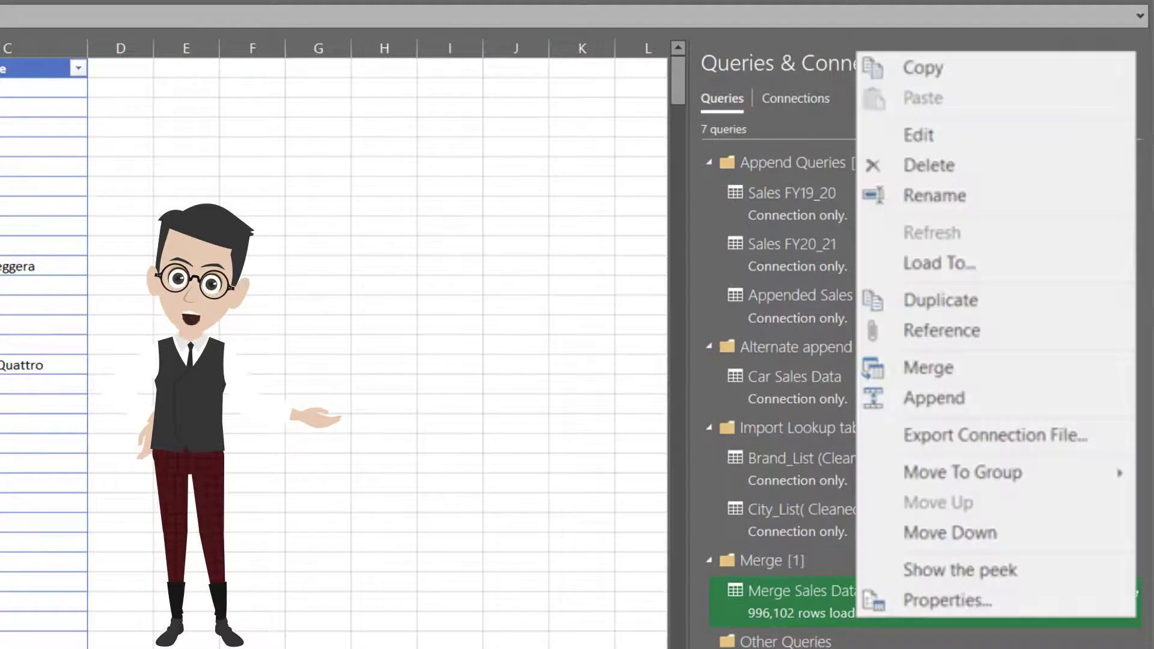
pyautogui.click(963, 471)
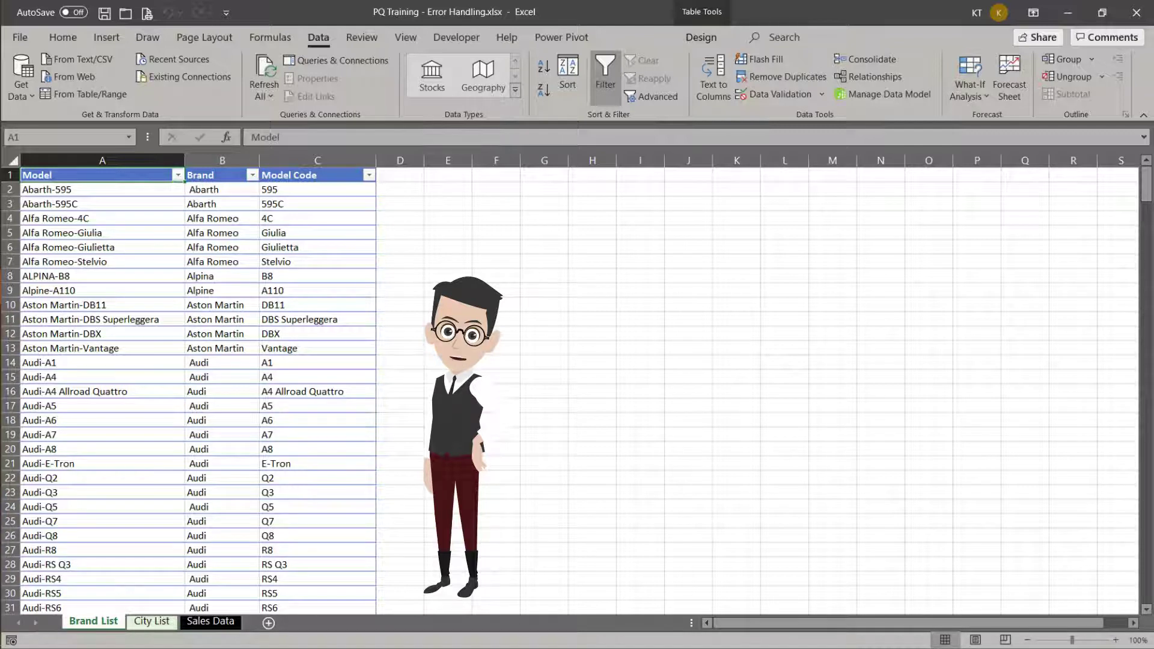
# Step: Switch to the Sales Data sheet with the merged sales table
pyautogui.click(211, 622)
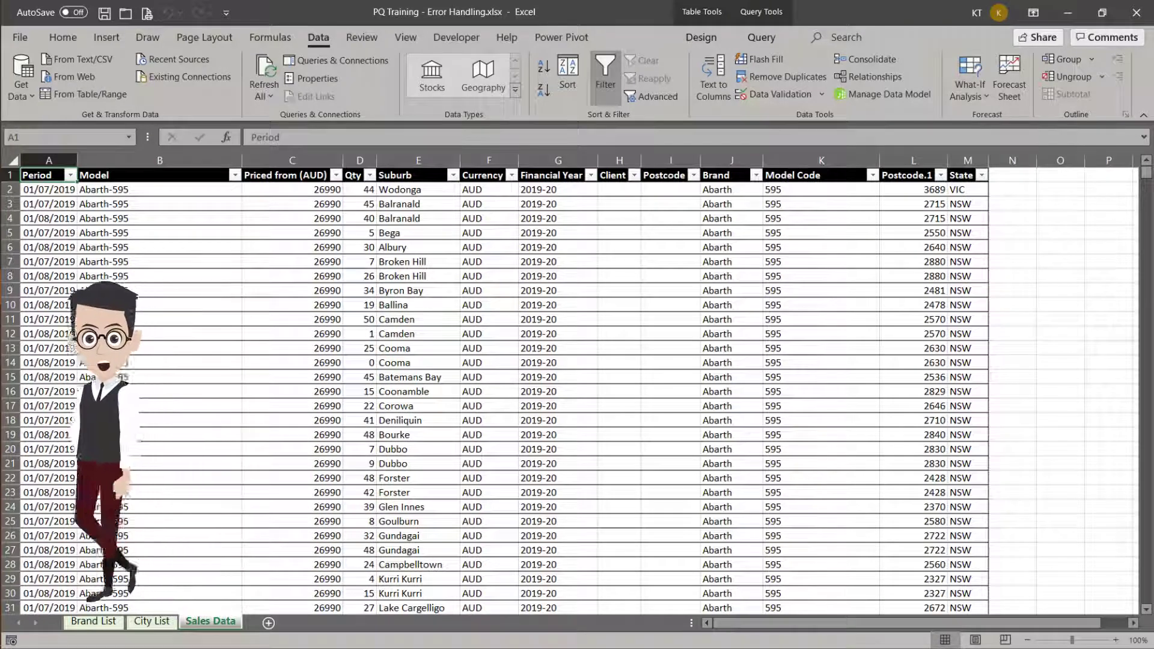
# Step: Refresh the Sales Data query from cell E2 of its table
pyautogui.click(418, 189)
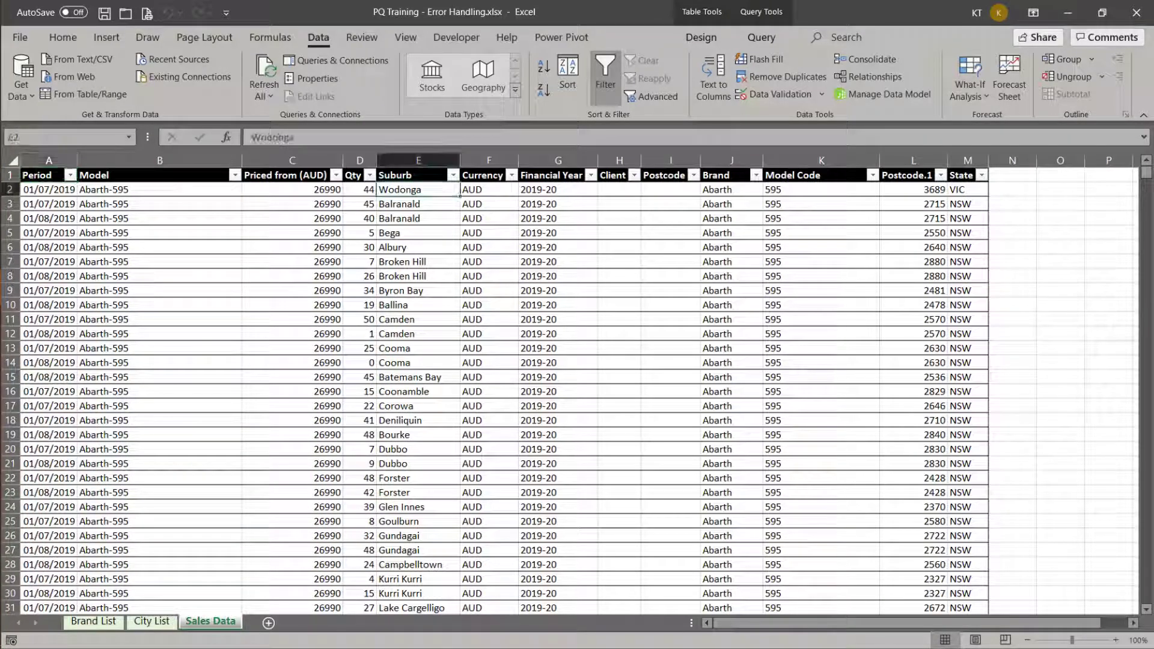
pyautogui.rightClick(426, 187)
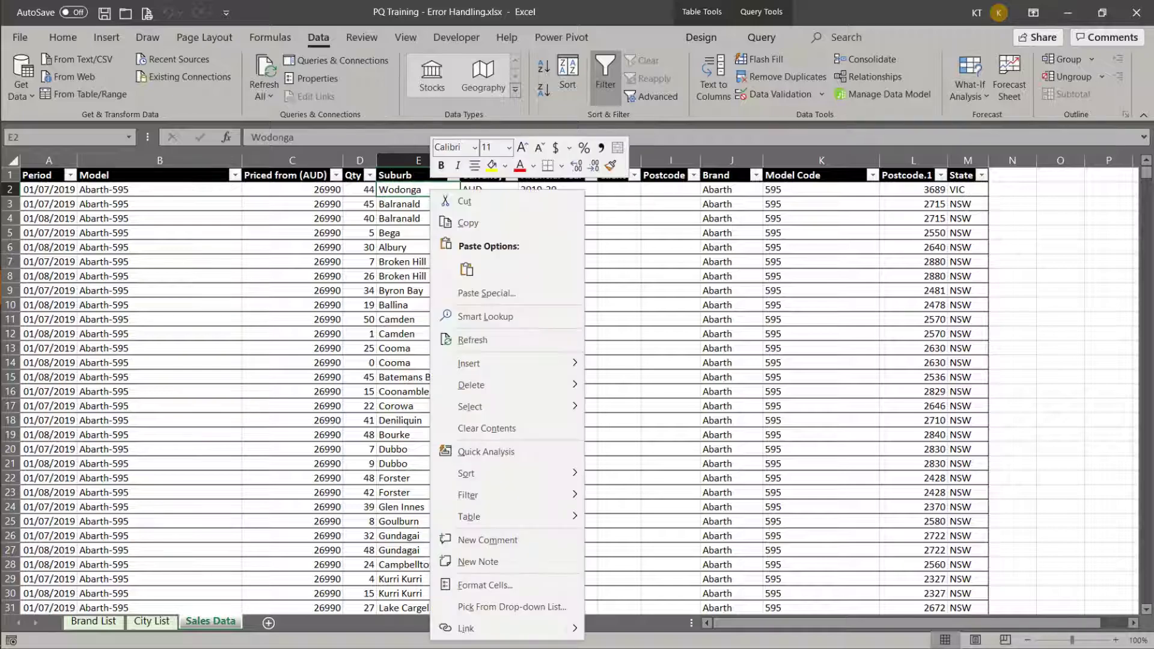
pyautogui.click(468, 340)
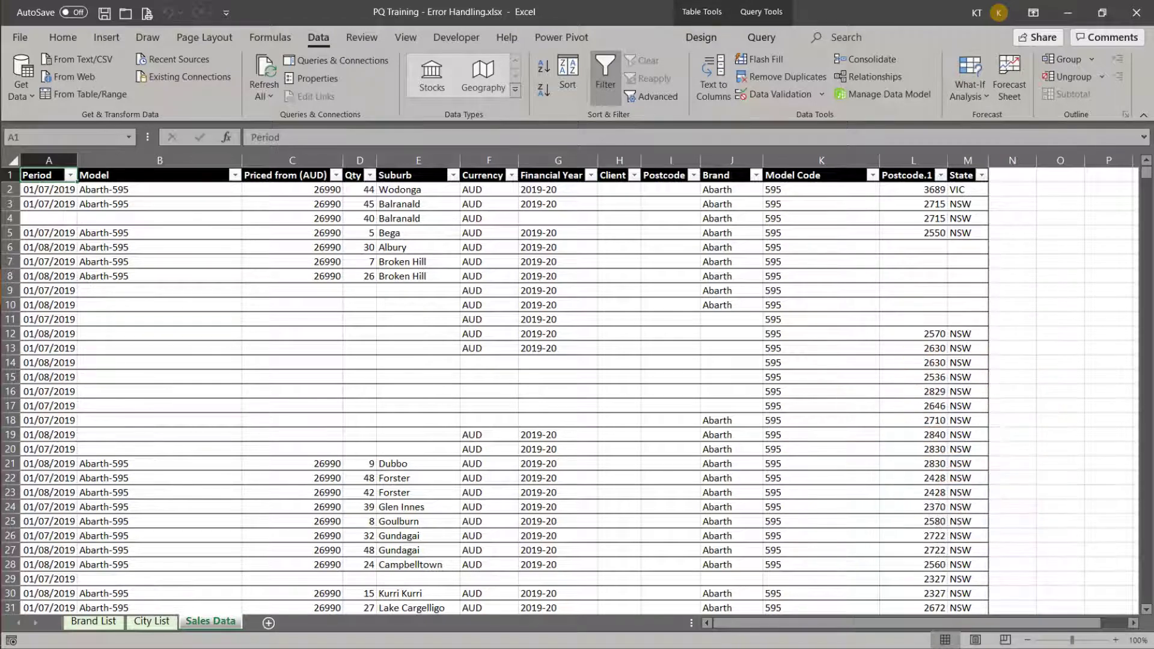
# Step: Refresh the Sales Data query again from cell H6 so all rows reload
pyautogui.click(619, 247)
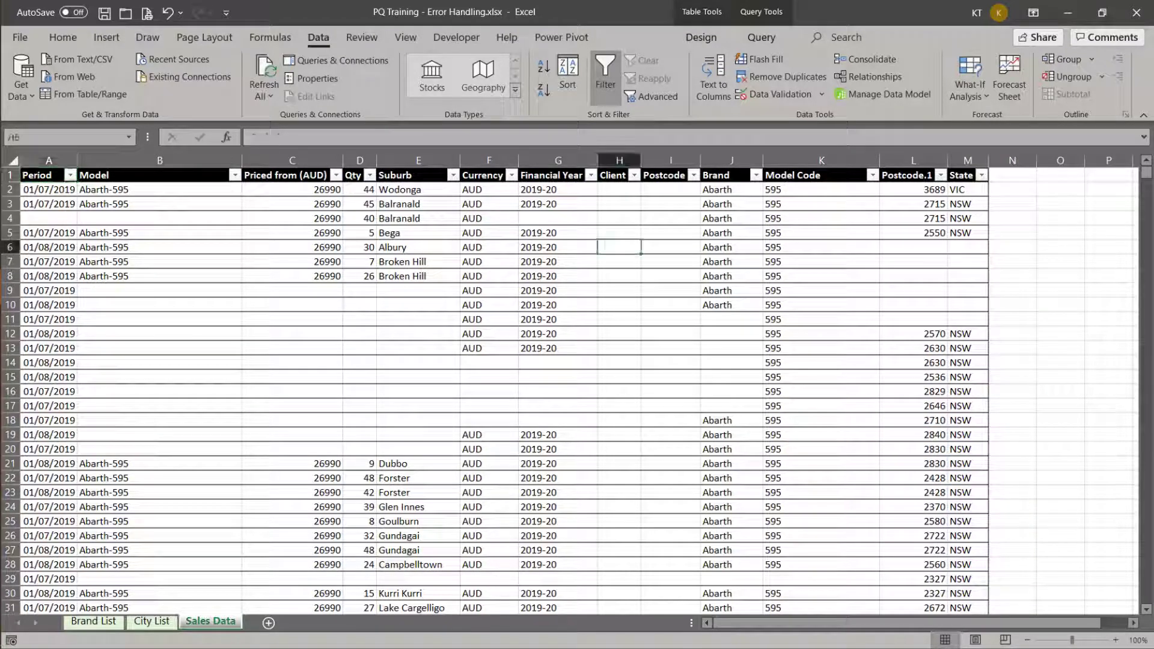
pyautogui.rightClick(618, 247)
pyautogui.click(668, 346)
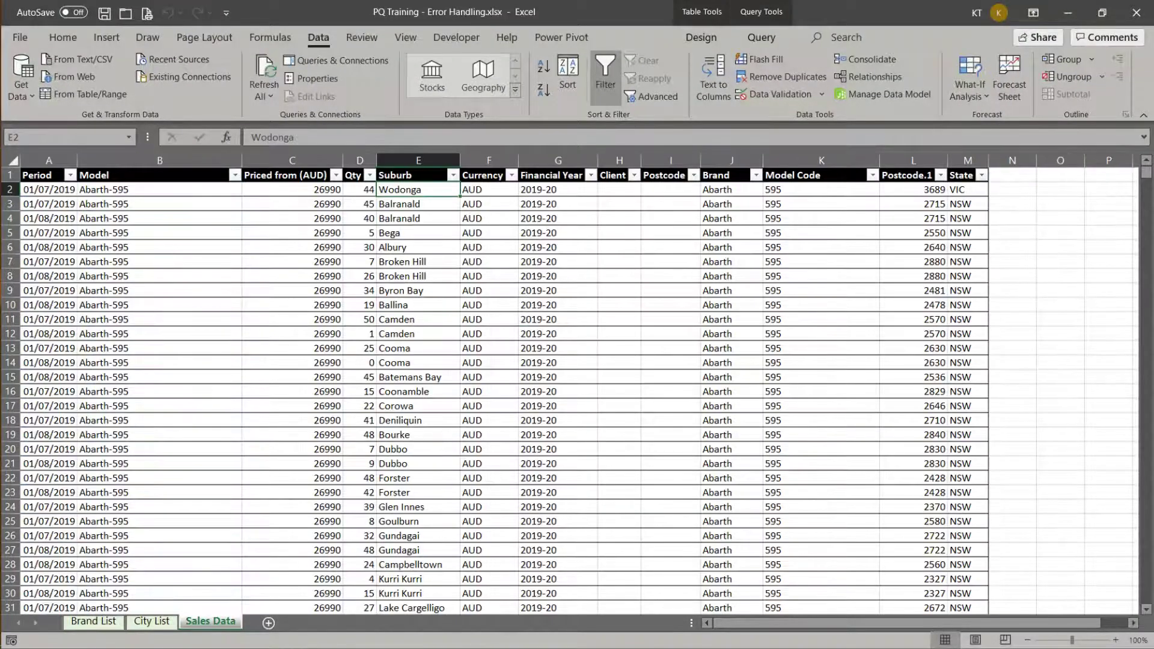
# Step: Refresh Sales Data from cell E2, triggering the Expression.Error for missing column 'Suburbs'
pyautogui.rightClick(423, 189)
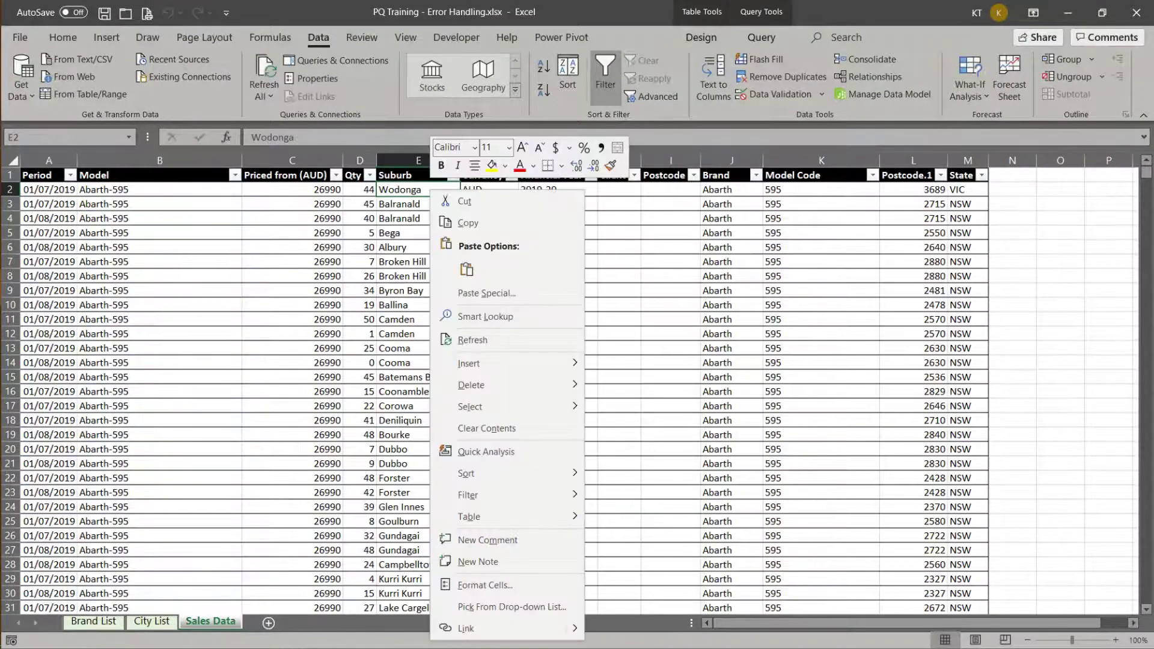
pyautogui.click(472, 339)
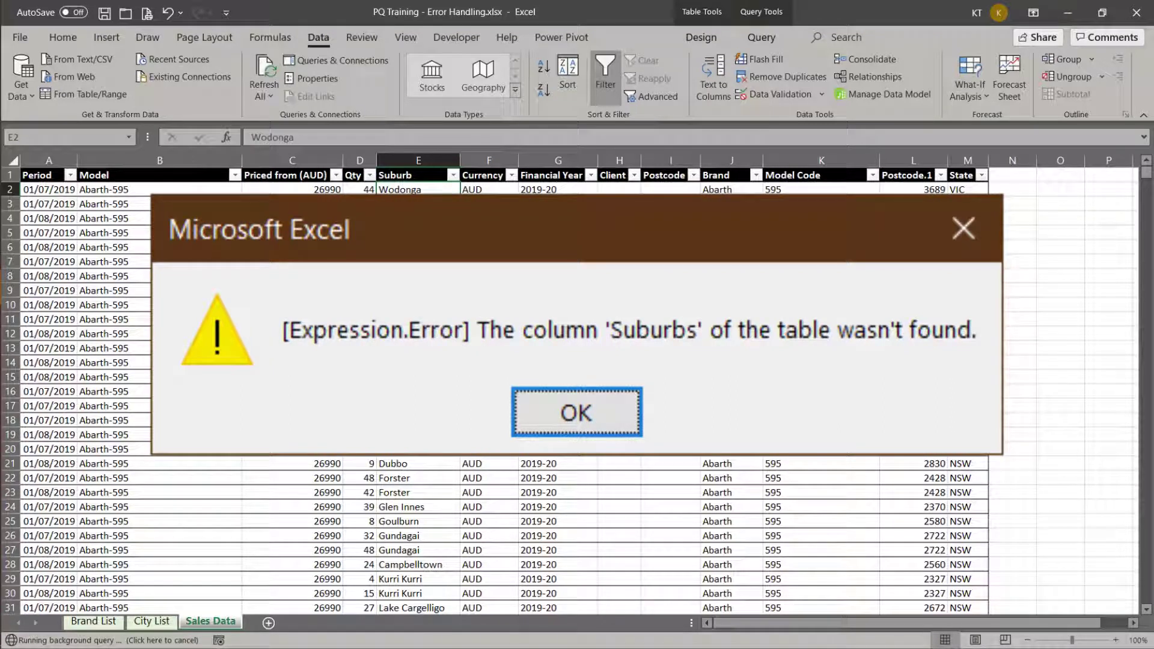
# Step: Dismiss the error about the missing 'Suburbs' column
pyautogui.press('Return')
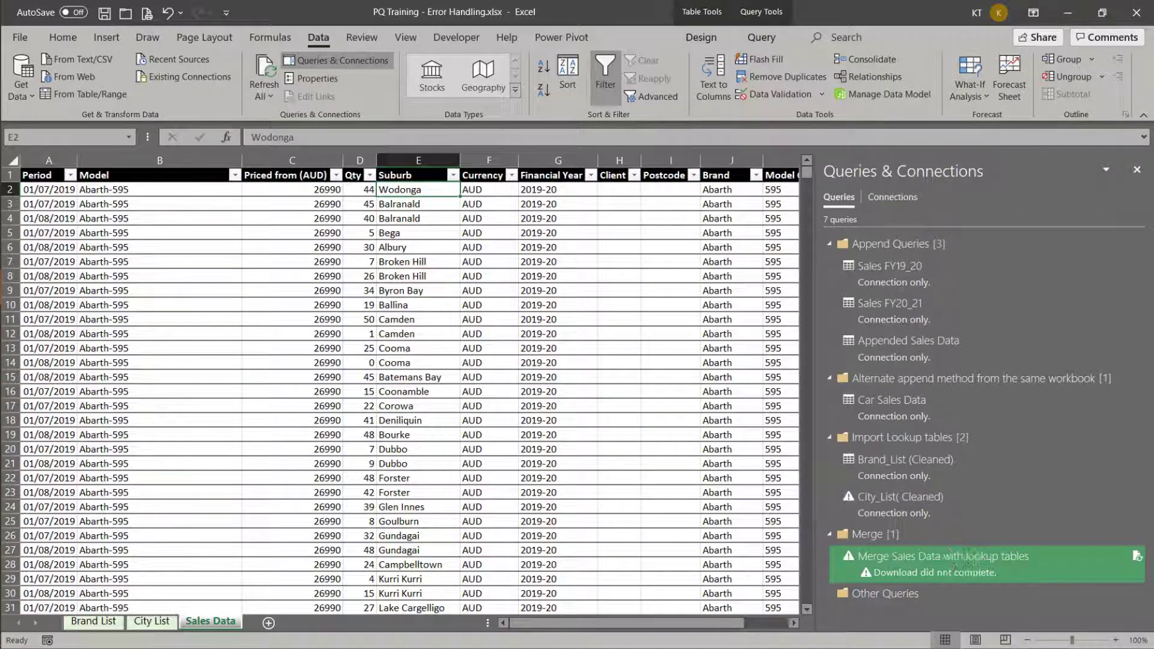
pyautogui.doubleClick(943, 556)
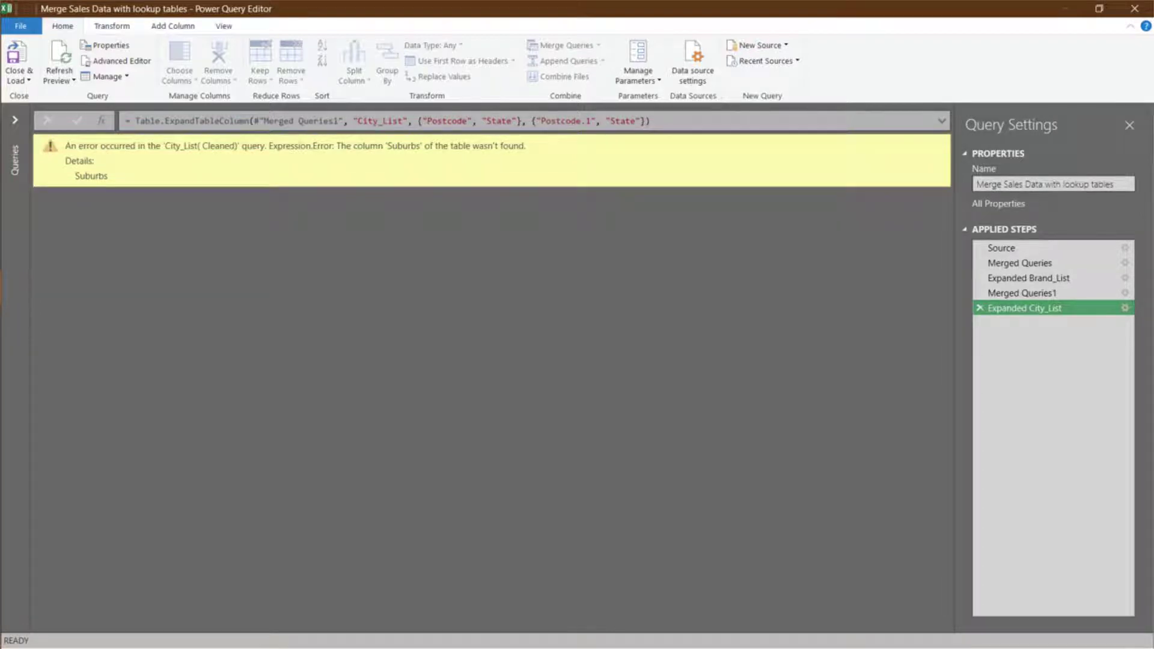
pyautogui.doubleClick(1024, 307)
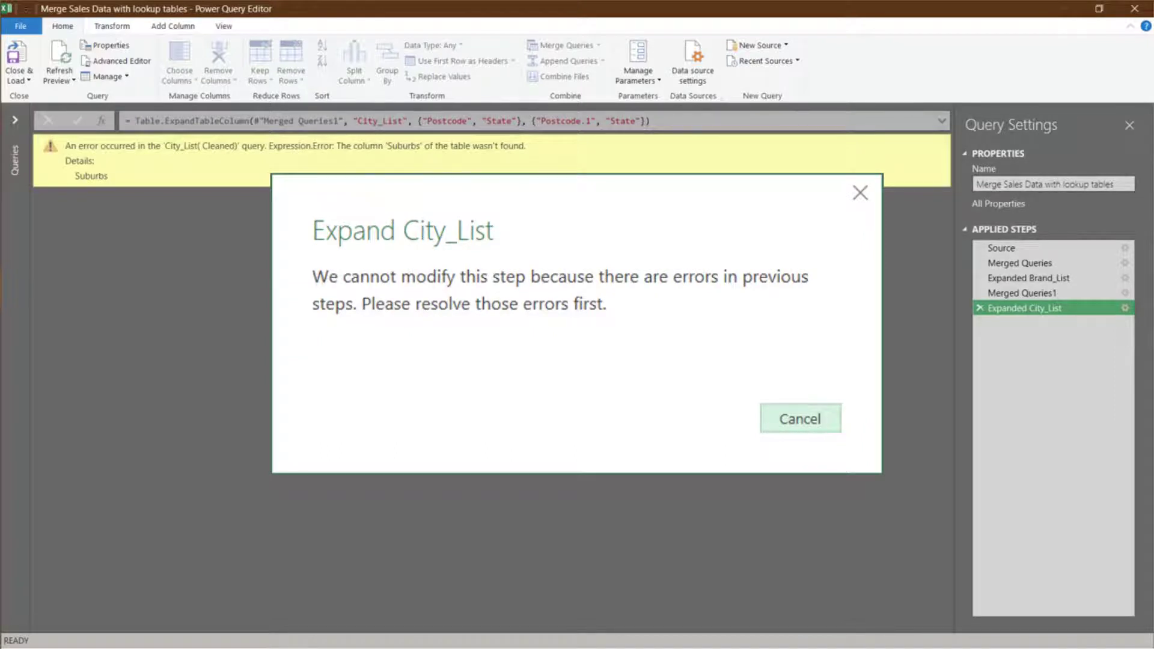
pyautogui.press('Escape')
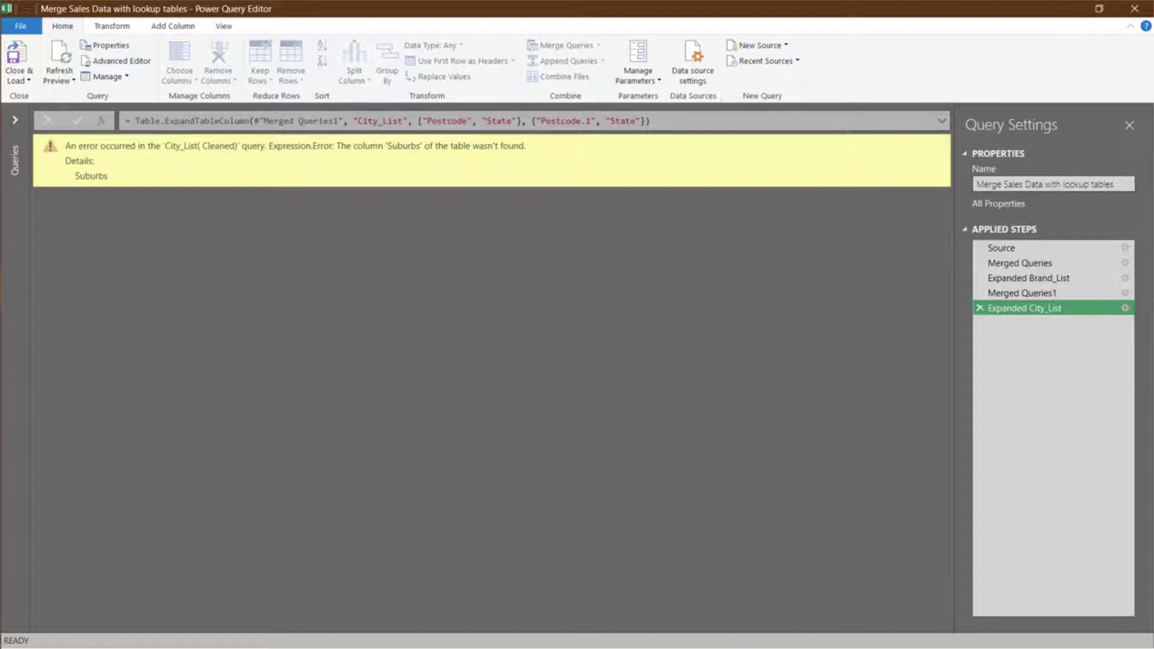
pyautogui.click(1021, 293)
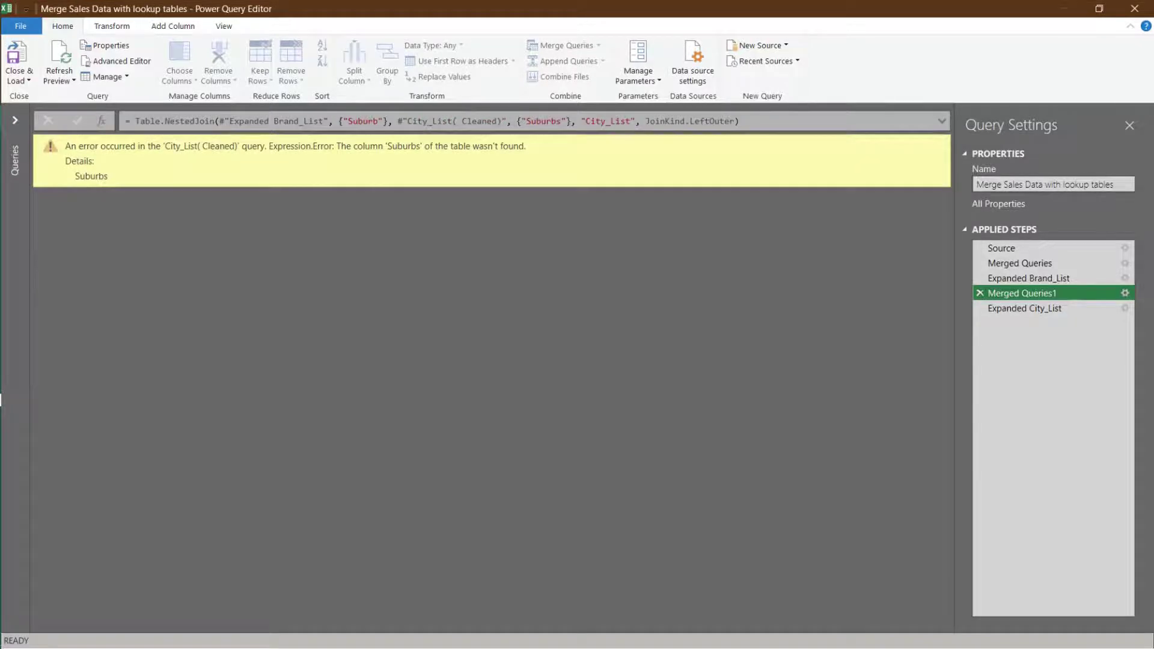
pyautogui.click(1124, 293)
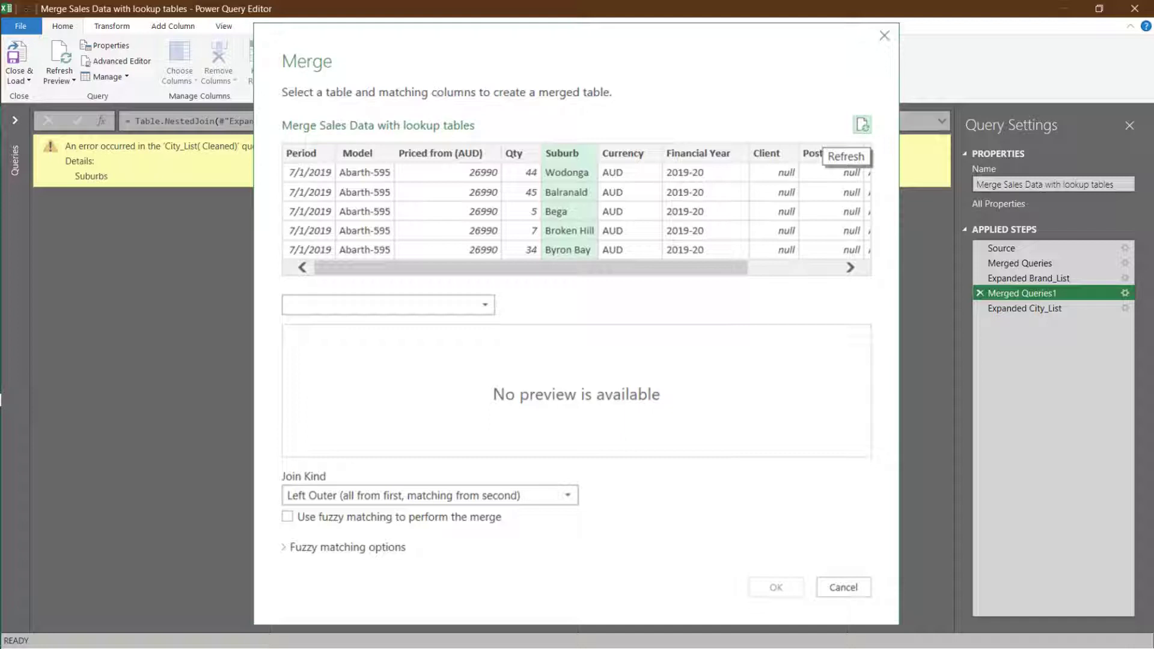
pyautogui.click(388, 305)
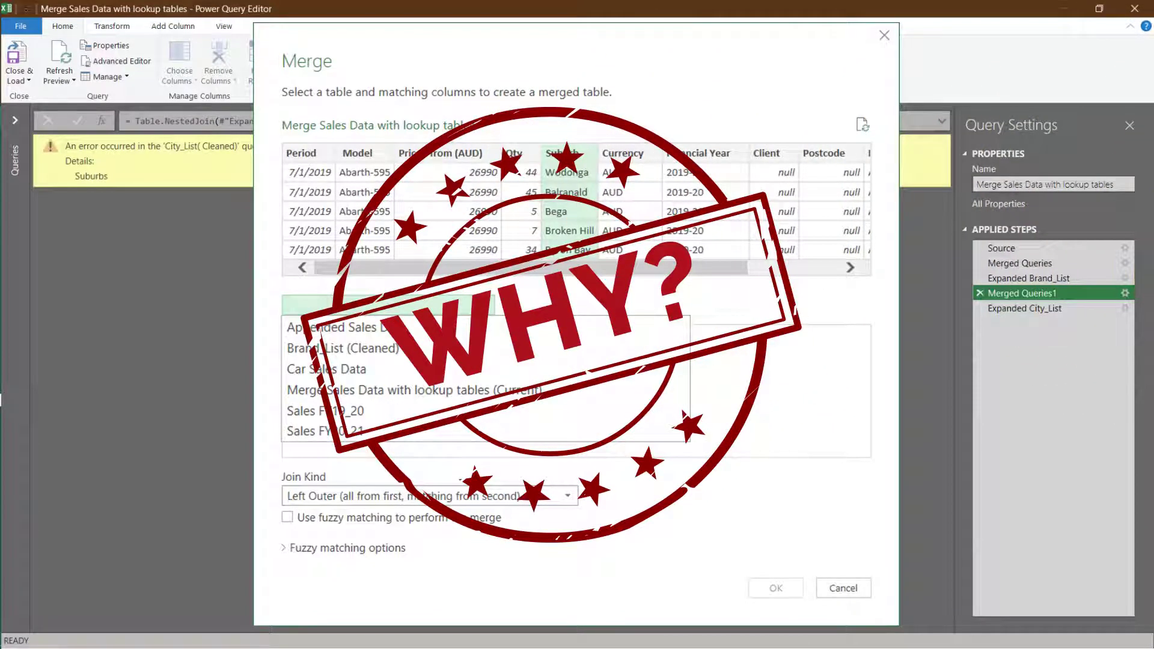
pyautogui.press('Escape')
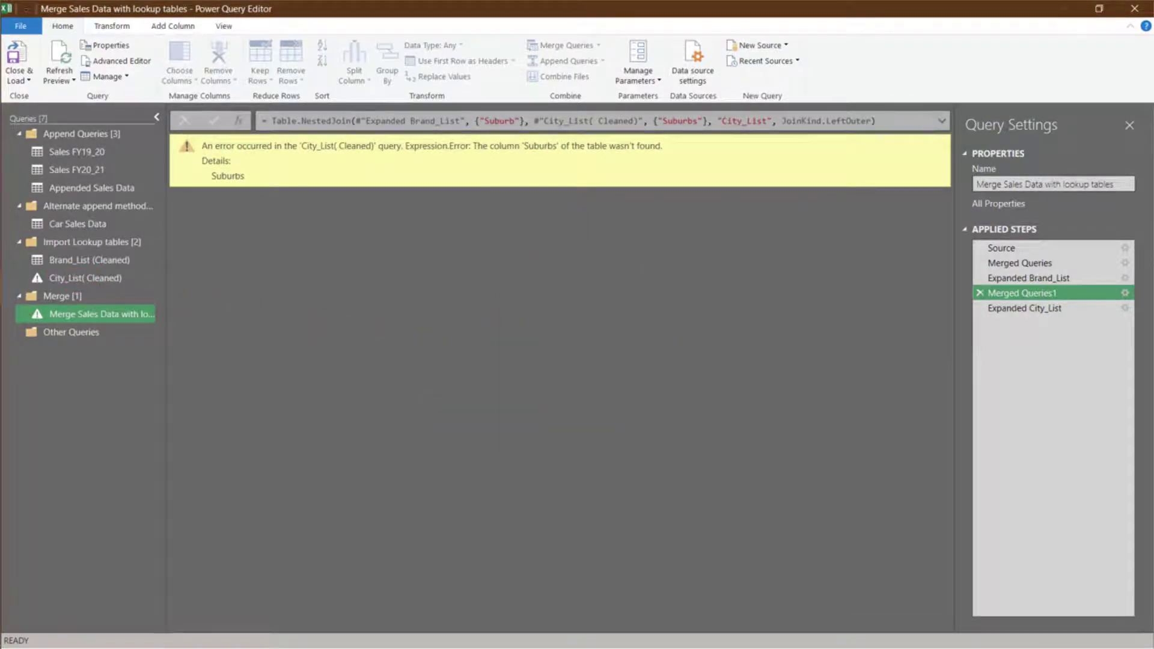
# Step: Correct 'Suburbs' to 'Suburb' in the City_List( Cleaned) Changed Type step
pyautogui.click(85, 277)
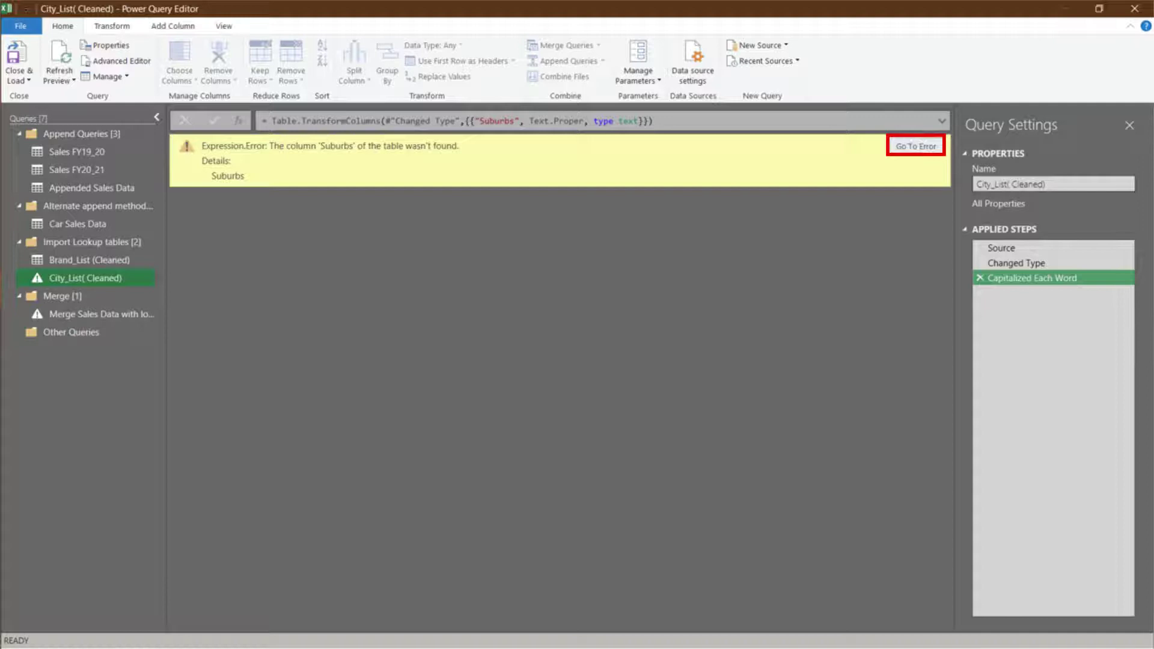
pyautogui.click(915, 146)
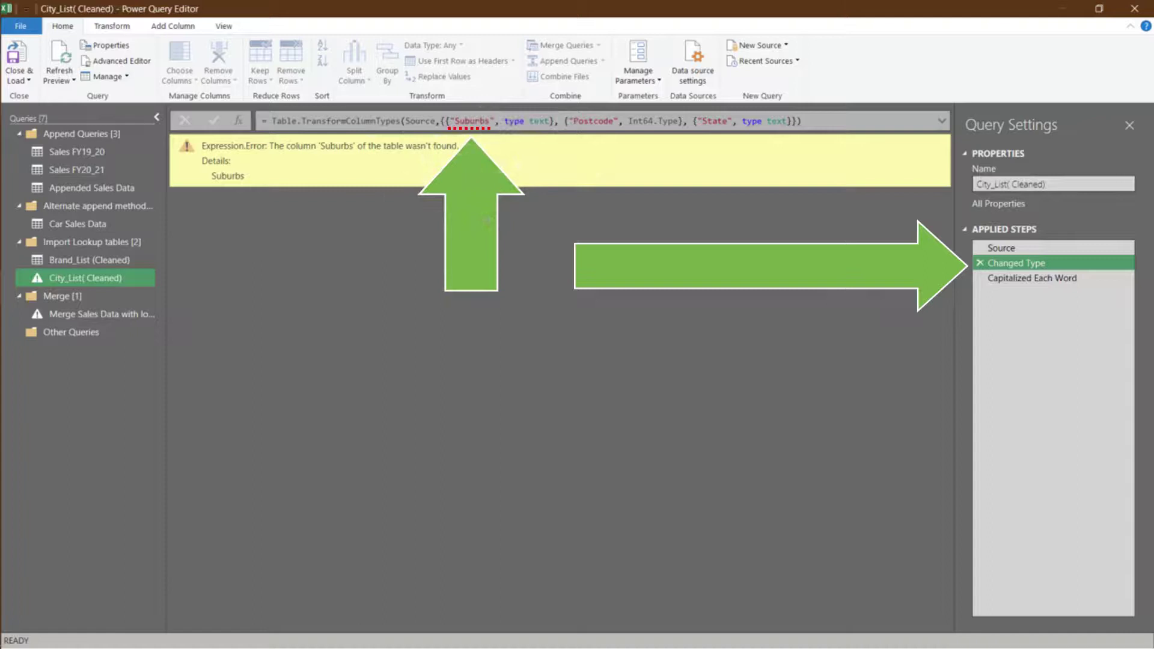
pyautogui.click(486, 121)
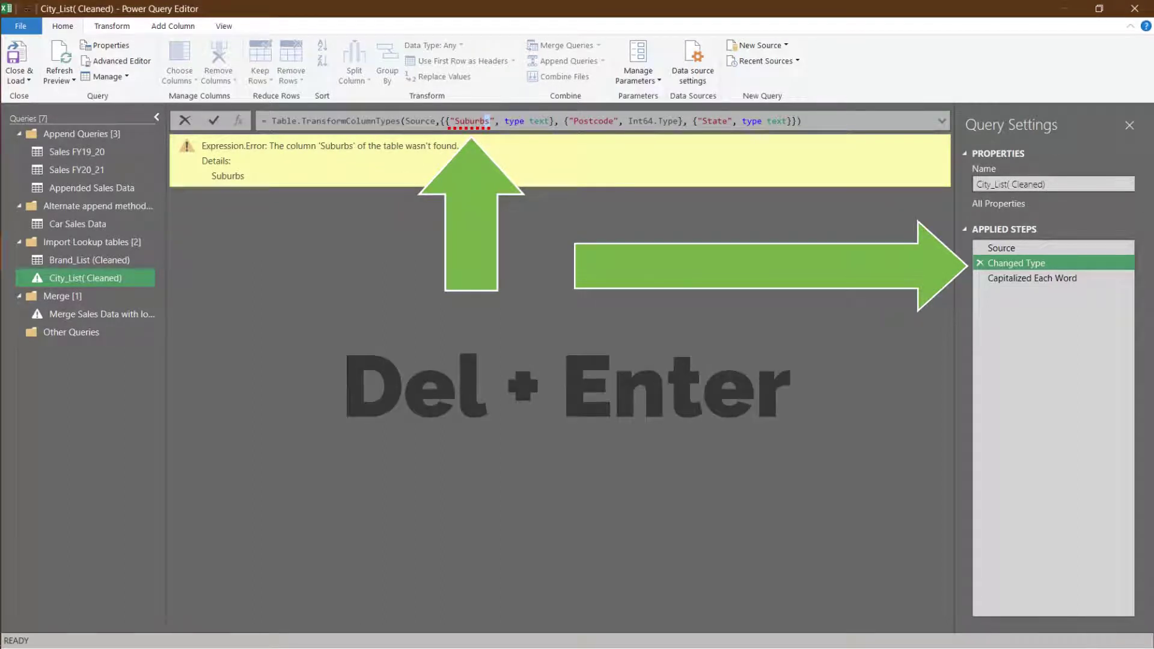
pyautogui.press('Delete')
pyautogui.press('Return')
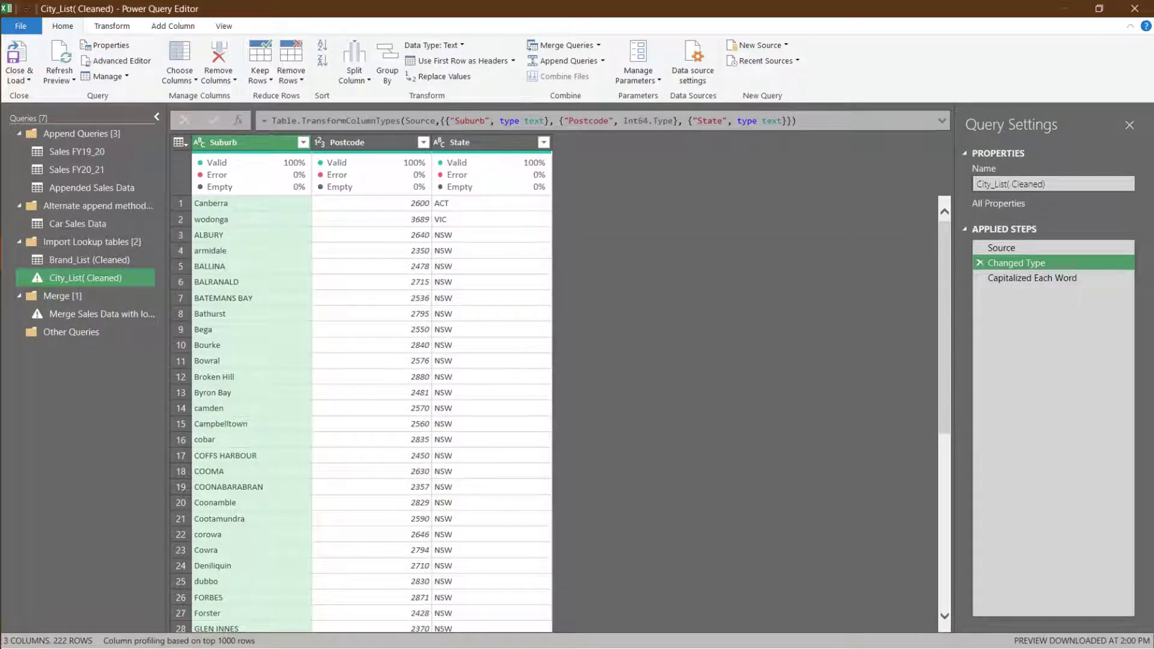
pyautogui.press('Down')
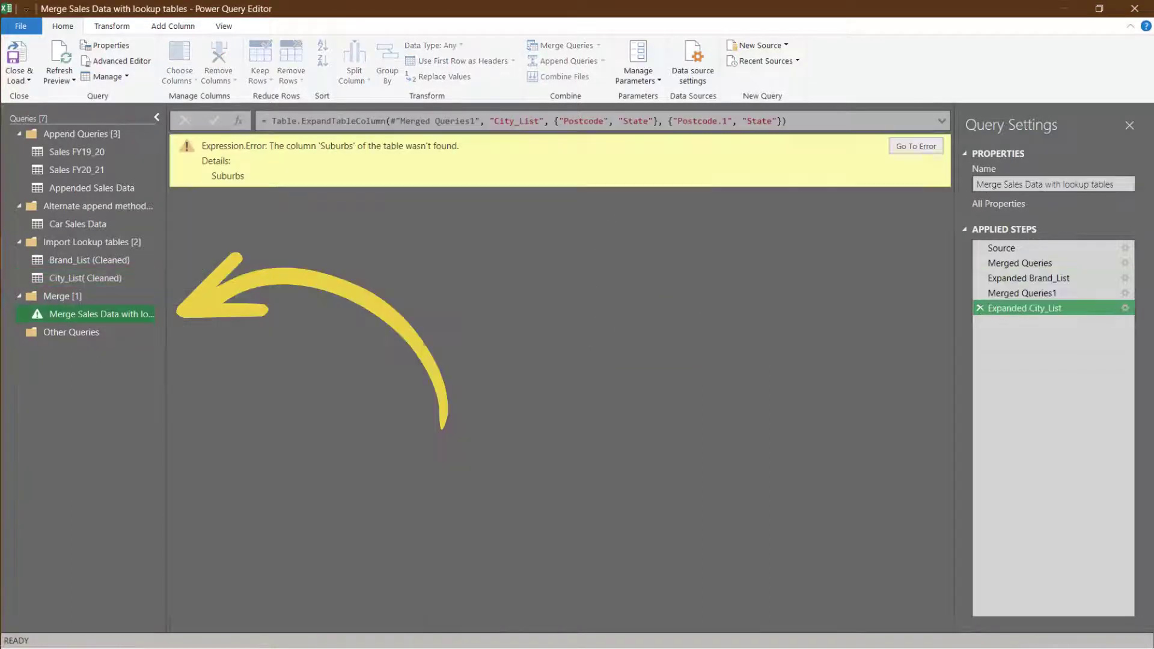
# Step: Change 'Suburbs' to 'Suburb' in the Merged Queries1 formula, then check Expanded City_List
pyautogui.click(916, 146)
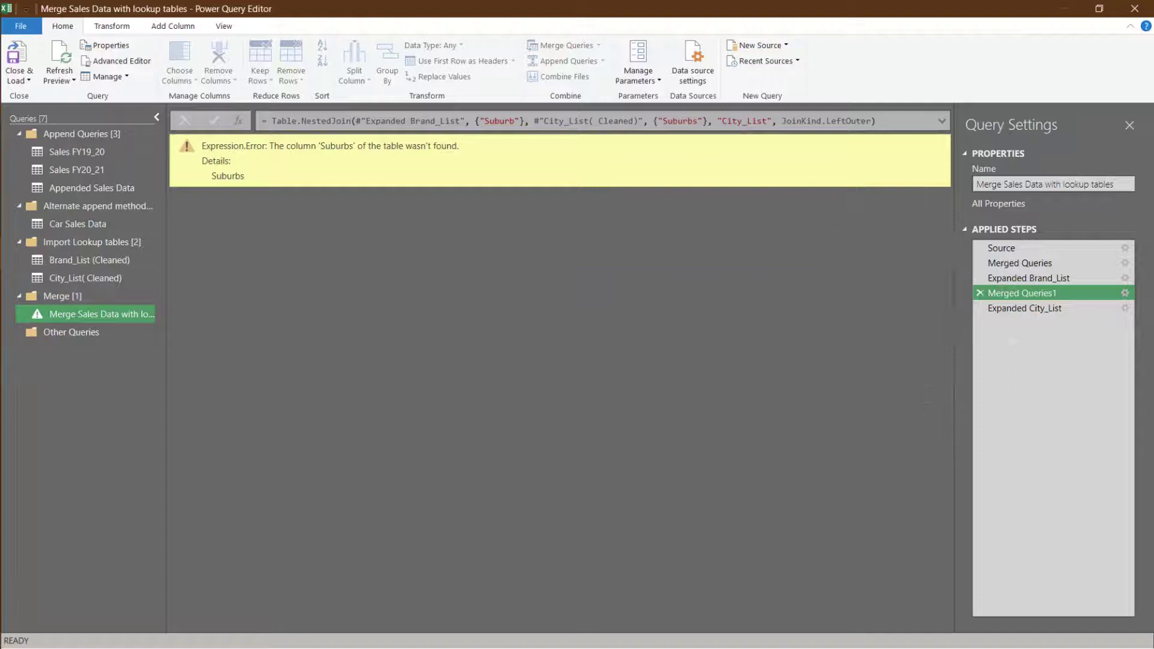
pyautogui.click(680, 121)
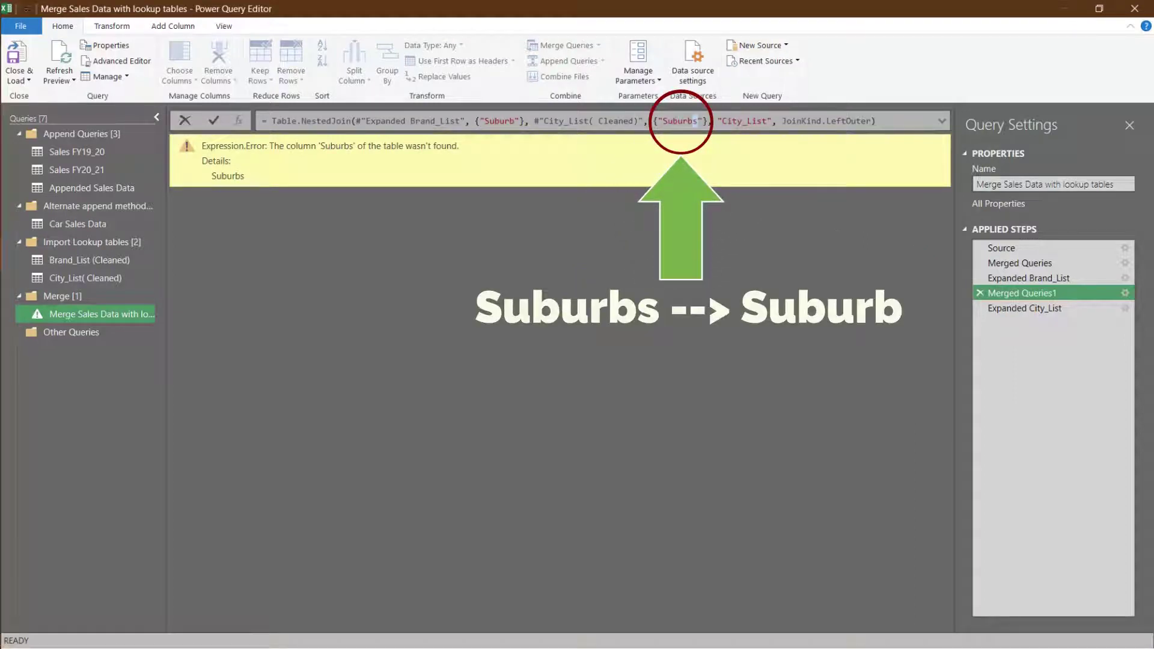
pyautogui.press('BackSpace')
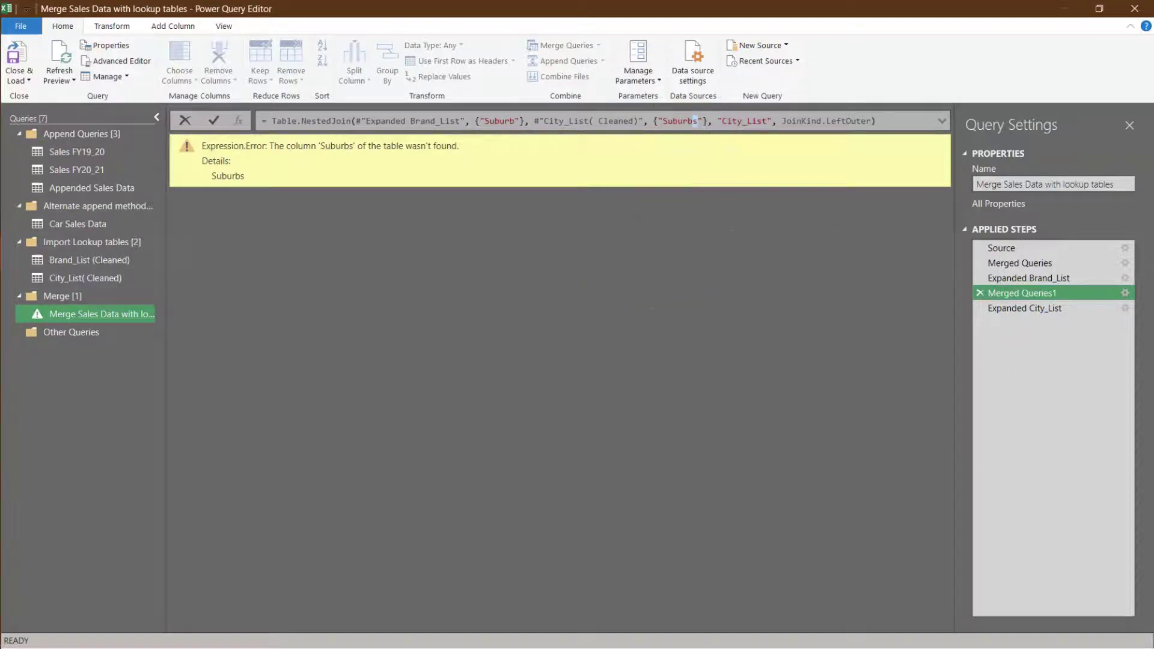
pyautogui.press('Return')
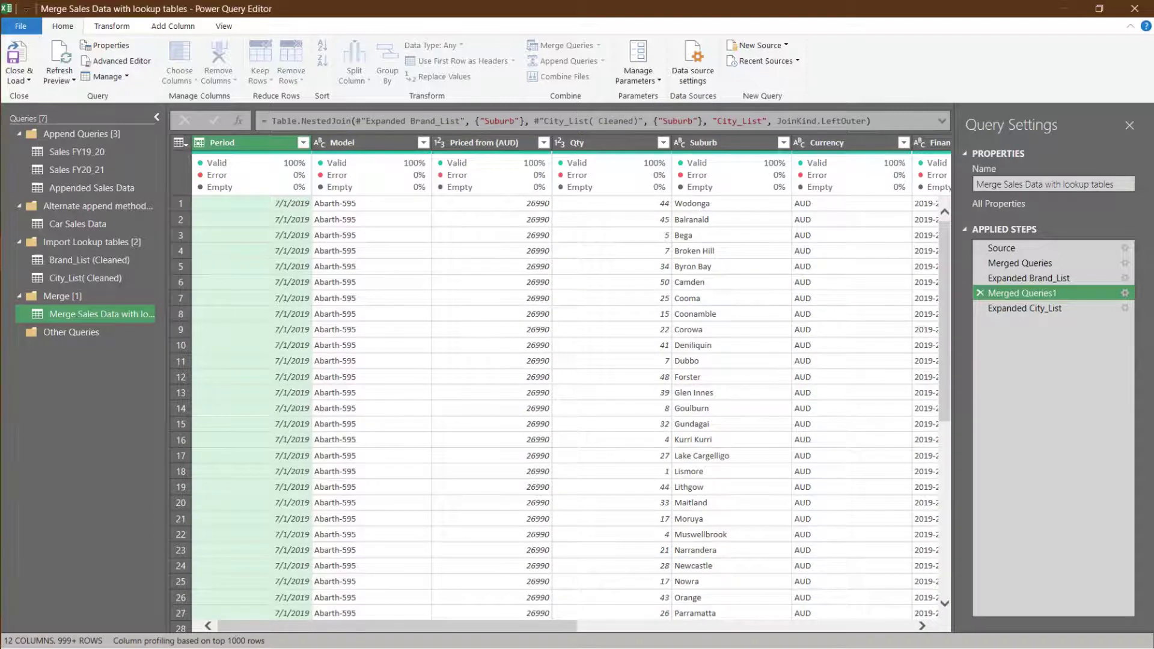
pyautogui.click(1024, 307)
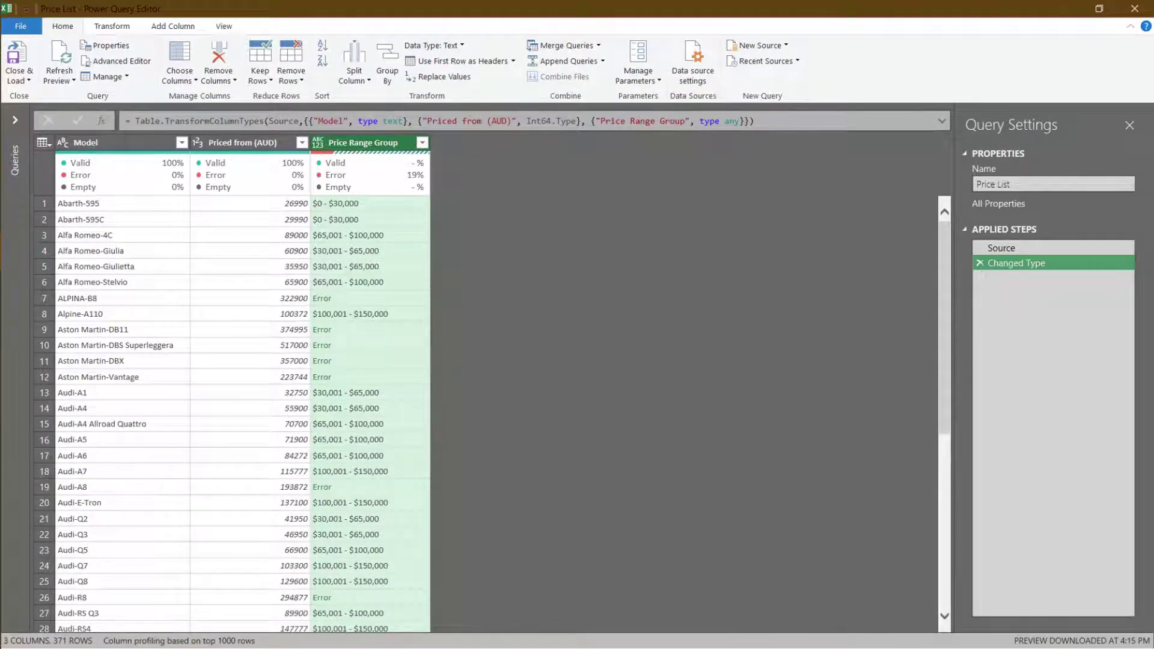
# Step: Load Price List to the workbook with Only Create Connection
pyautogui.click(18, 80)
pyautogui.click(55, 112)
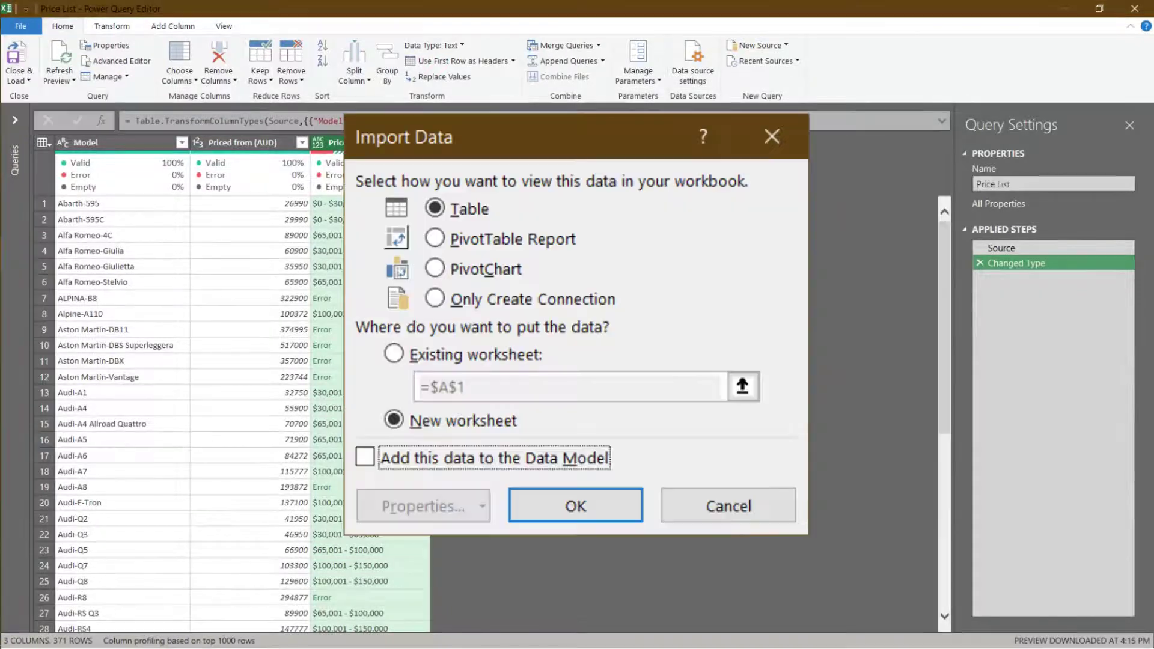
pyautogui.click(433, 299)
pyautogui.click(575, 506)
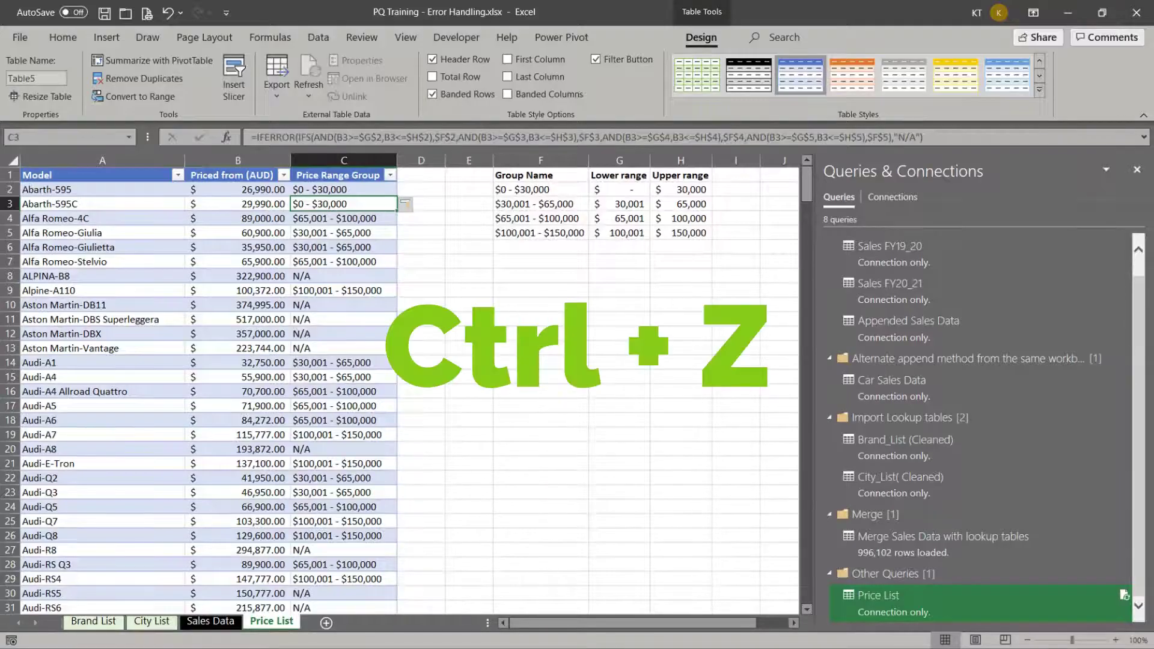
# Step: Undo the IFERROR wrapper on Price Range Group and reopen the Price List query
pyautogui.hotkey('ctrl', 'z')
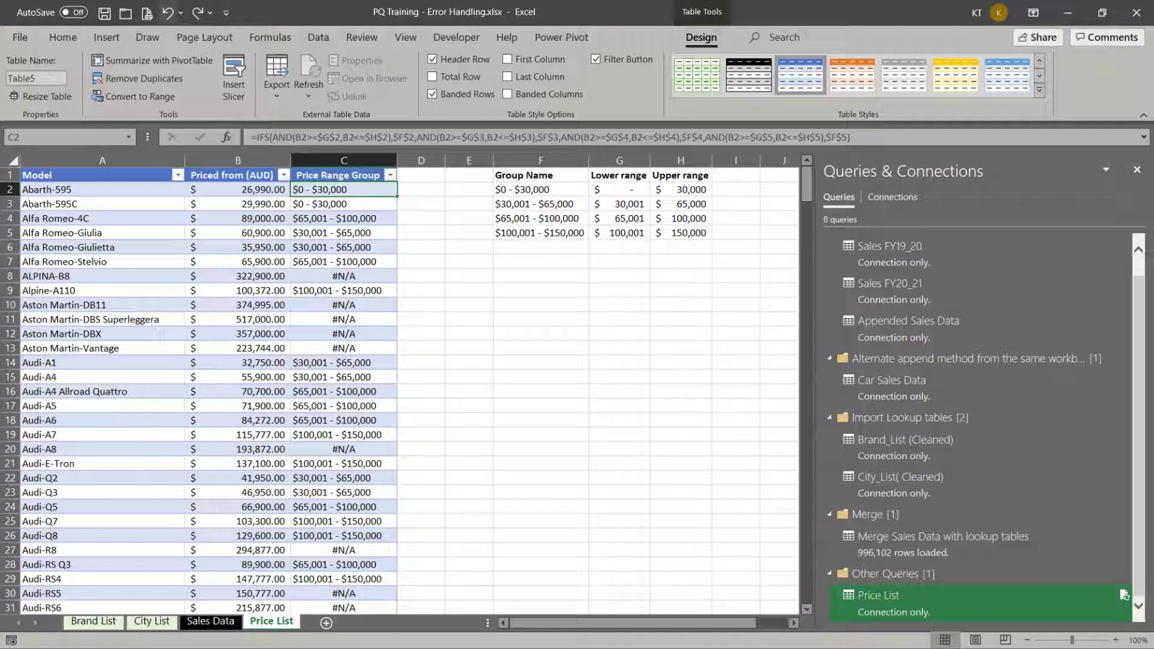
pyautogui.doubleClick(879, 595)
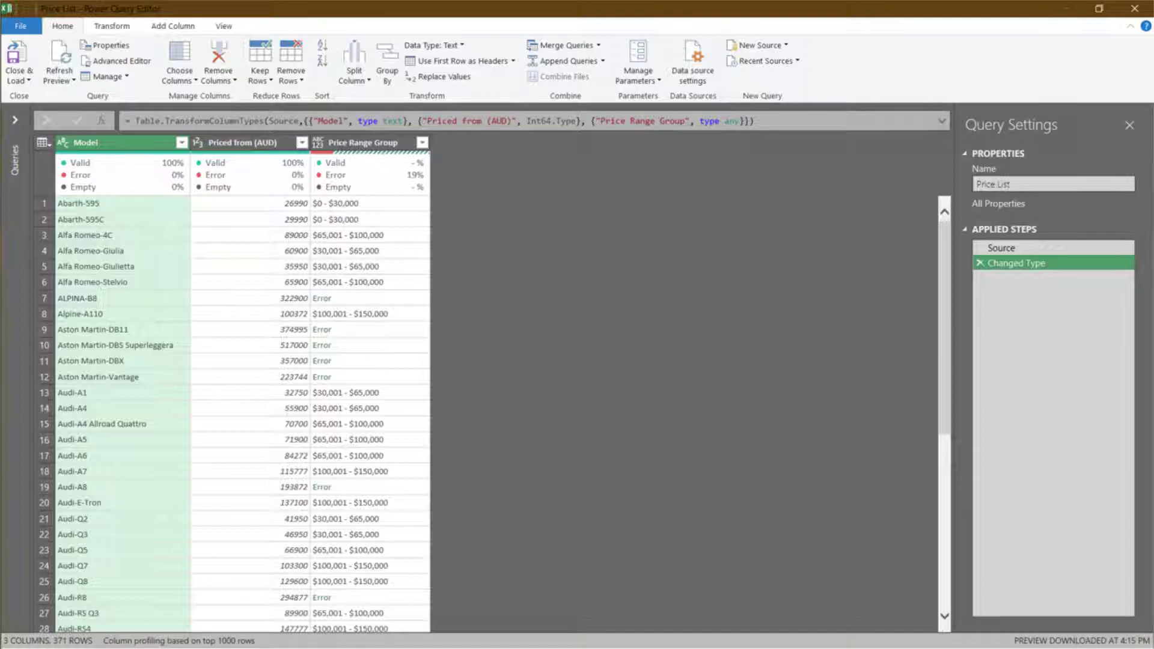
pyautogui.click(370, 329)
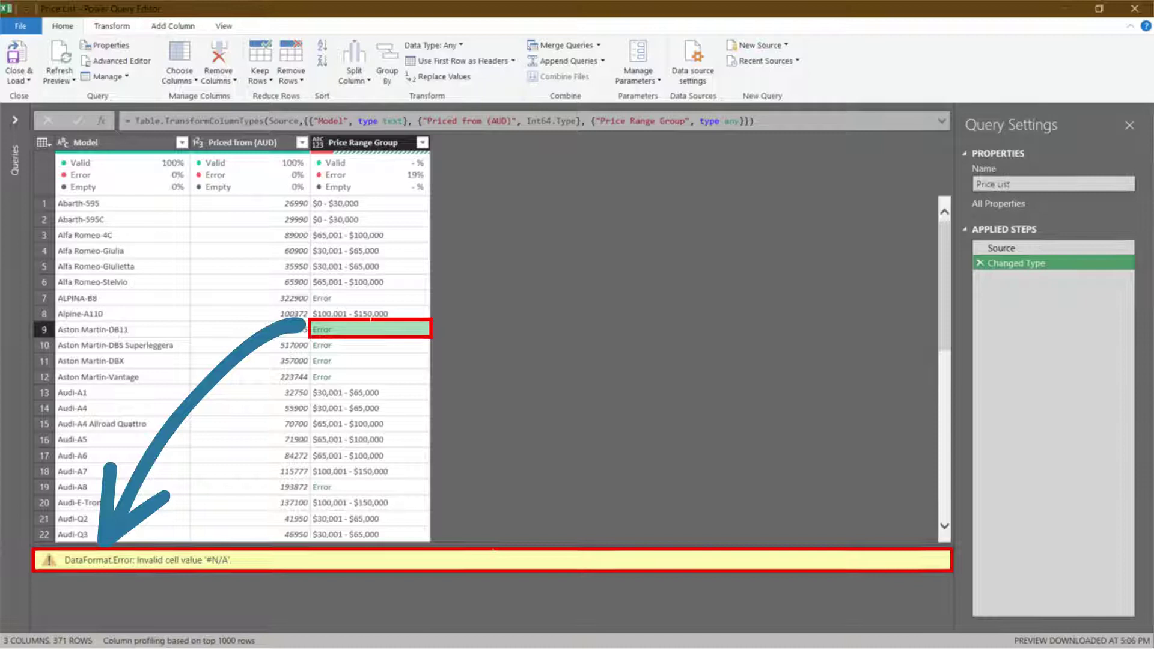
pyautogui.click(363, 143)
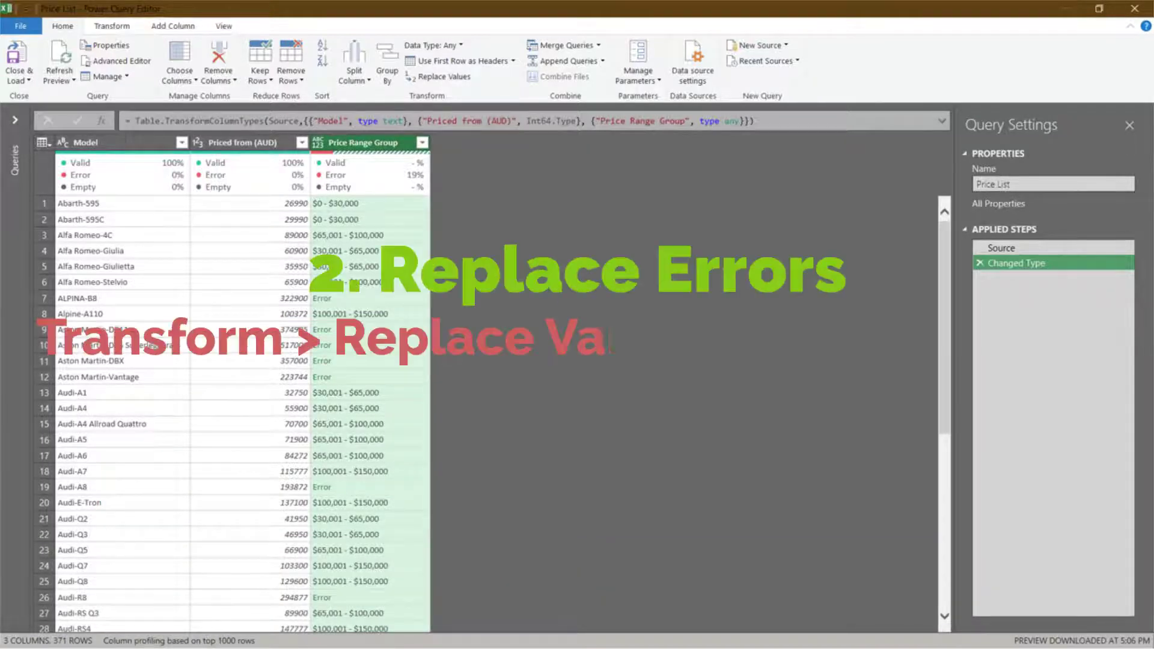
pyautogui.click(111, 25)
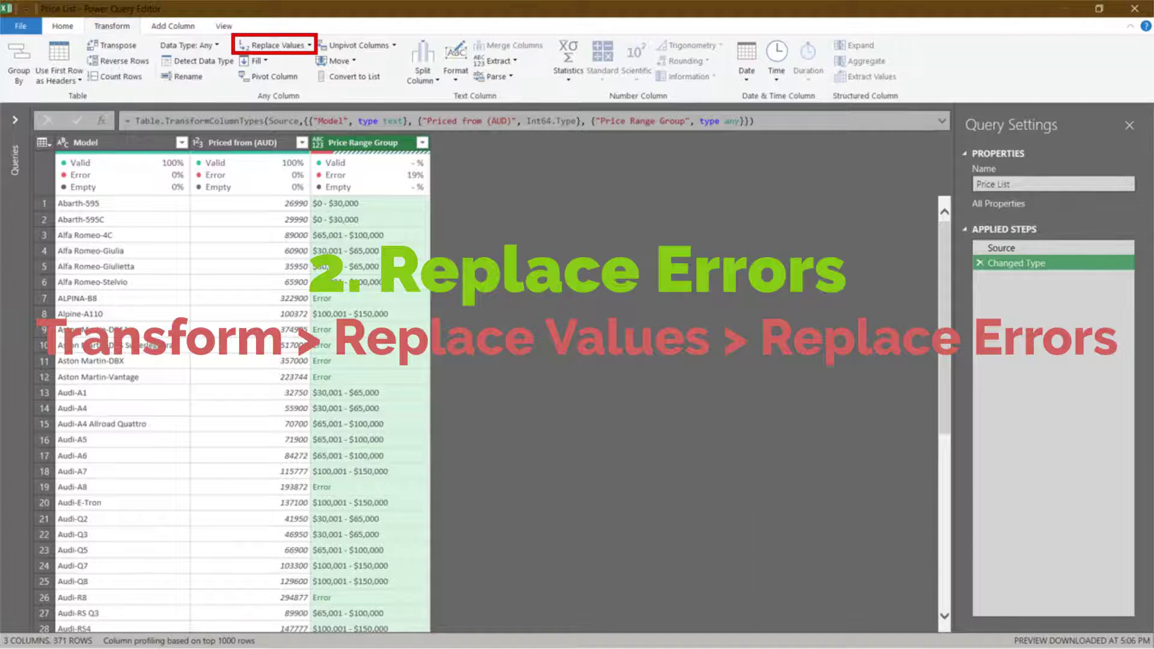
pyautogui.click(274, 45)
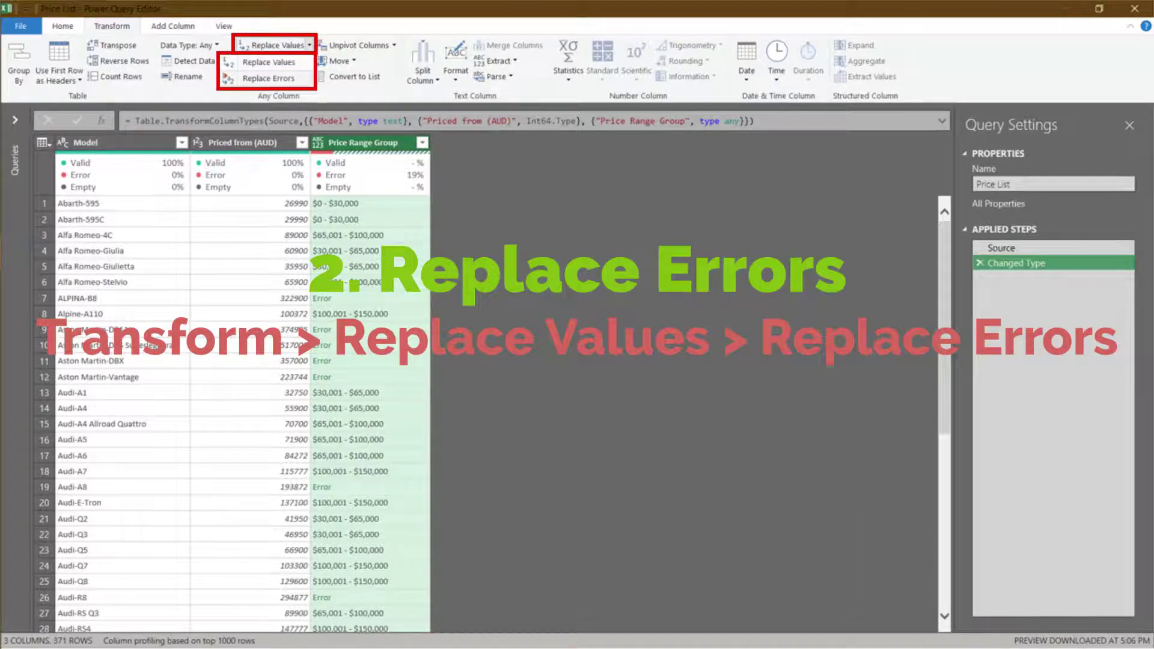
pyautogui.click(268, 77)
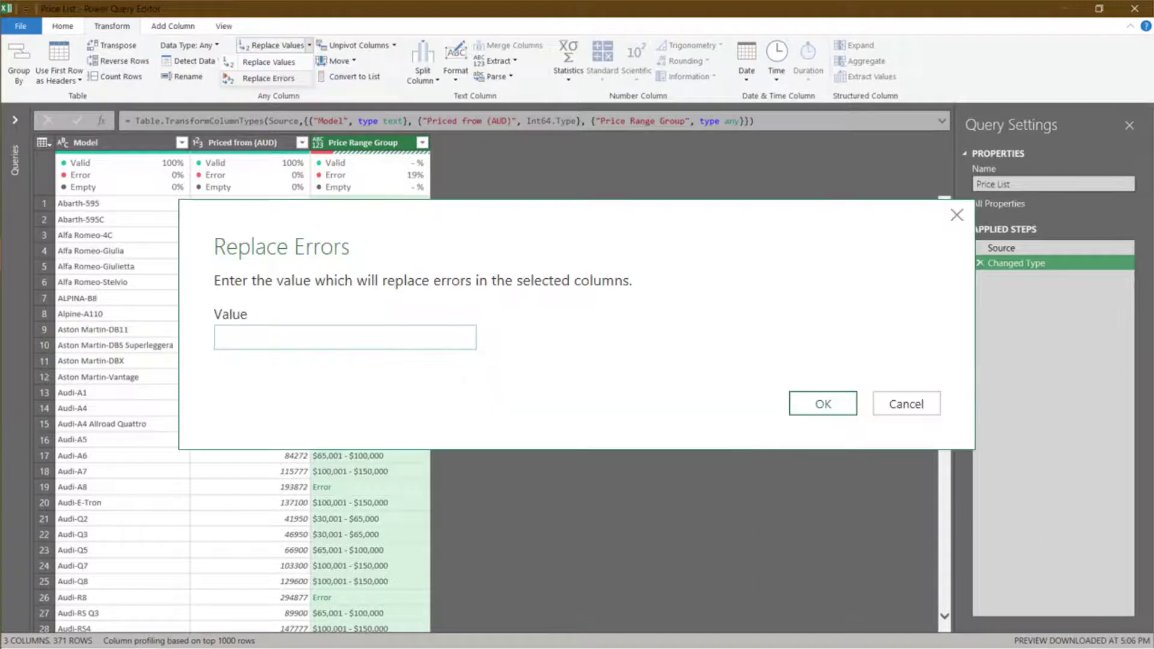
pyautogui.write('N/A')
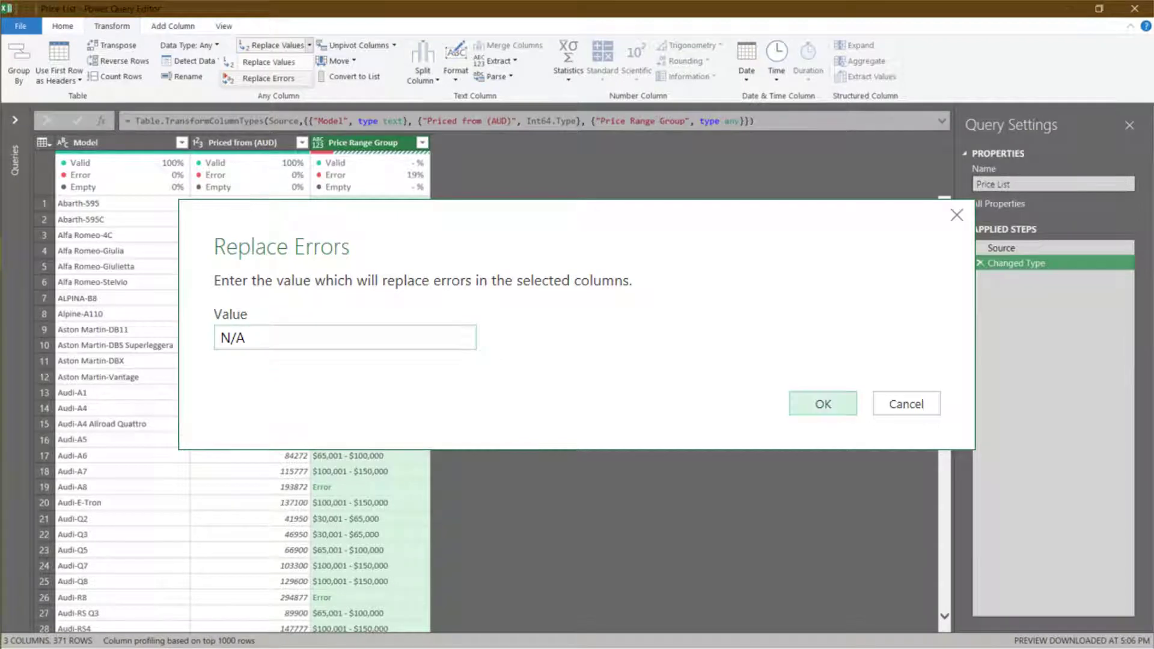
pyautogui.click(823, 404)
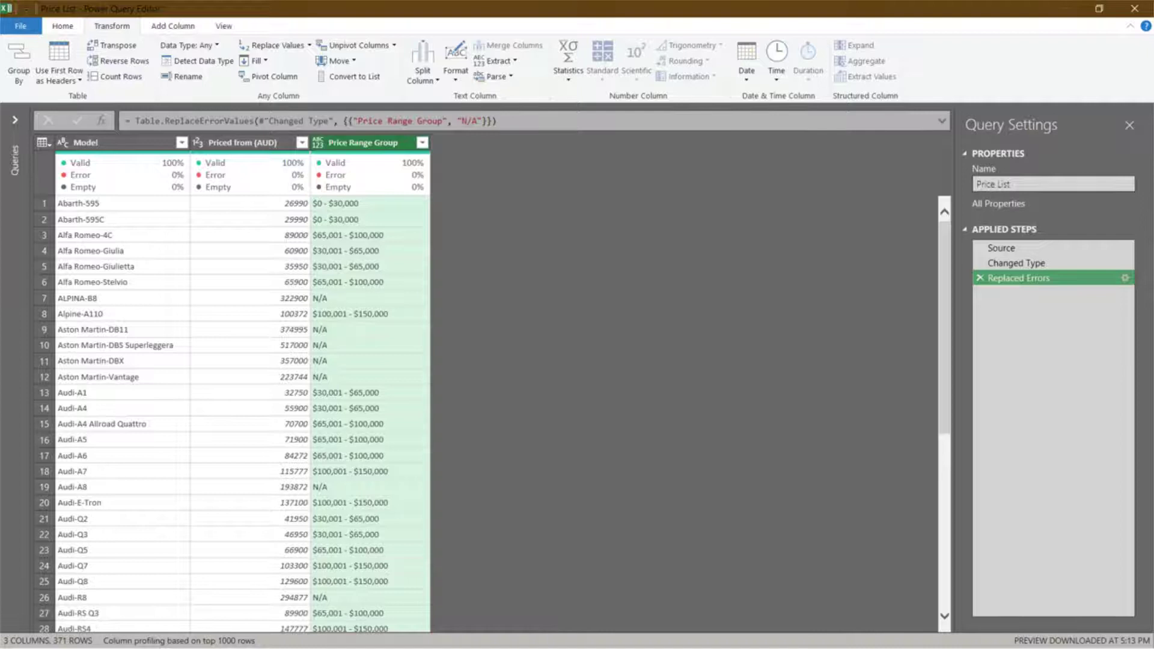
pyautogui.click(980, 278)
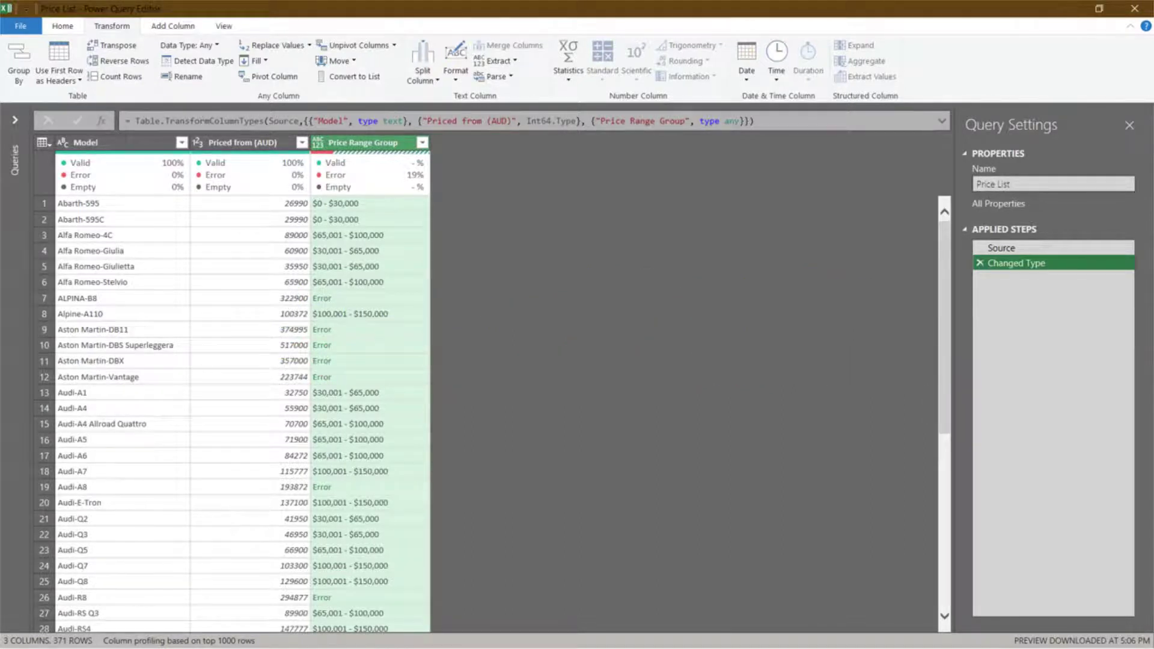
# Step: Add a Third Method custom column: try [Price Range Group] otherwise "N/A"
pyautogui.click(172, 25)
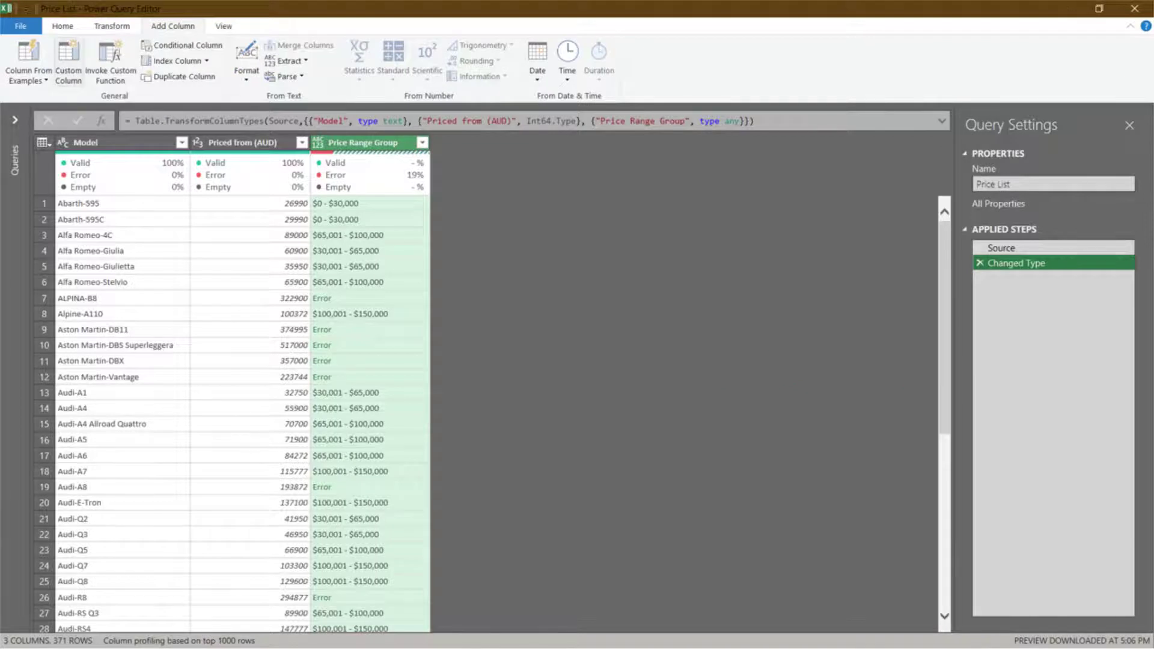
pyautogui.click(69, 61)
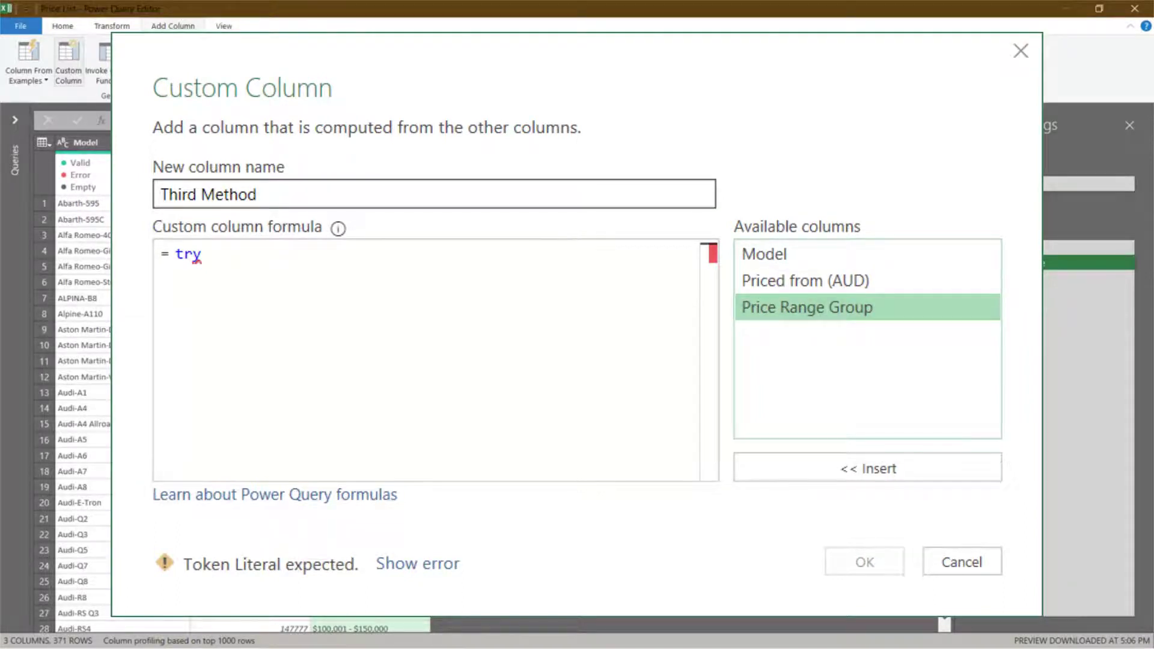
pyautogui.click(867, 468)
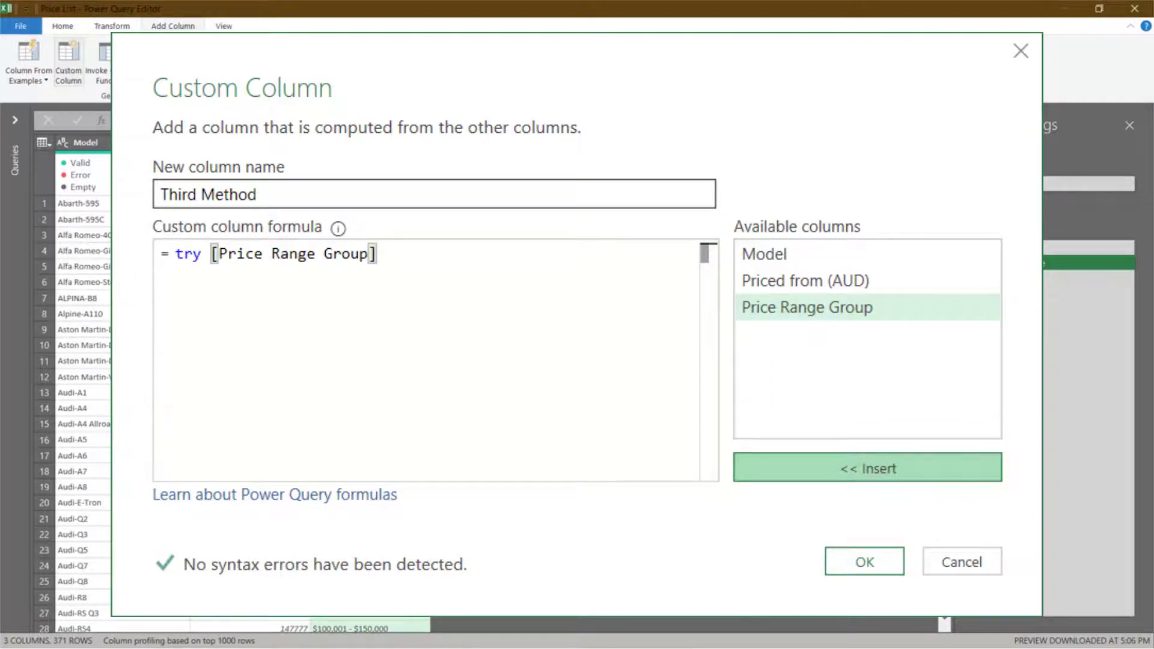
pyautogui.write(' otherwise')
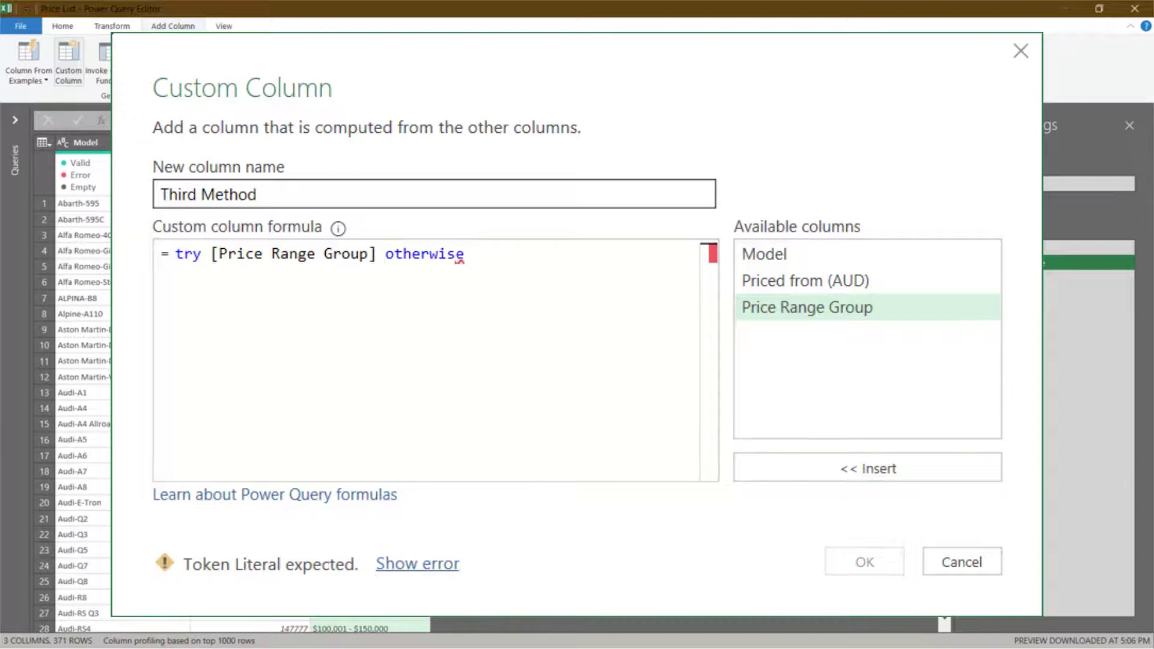
pyautogui.write(' ""')
pyautogui.press('Left')
pyautogui.write('N/')
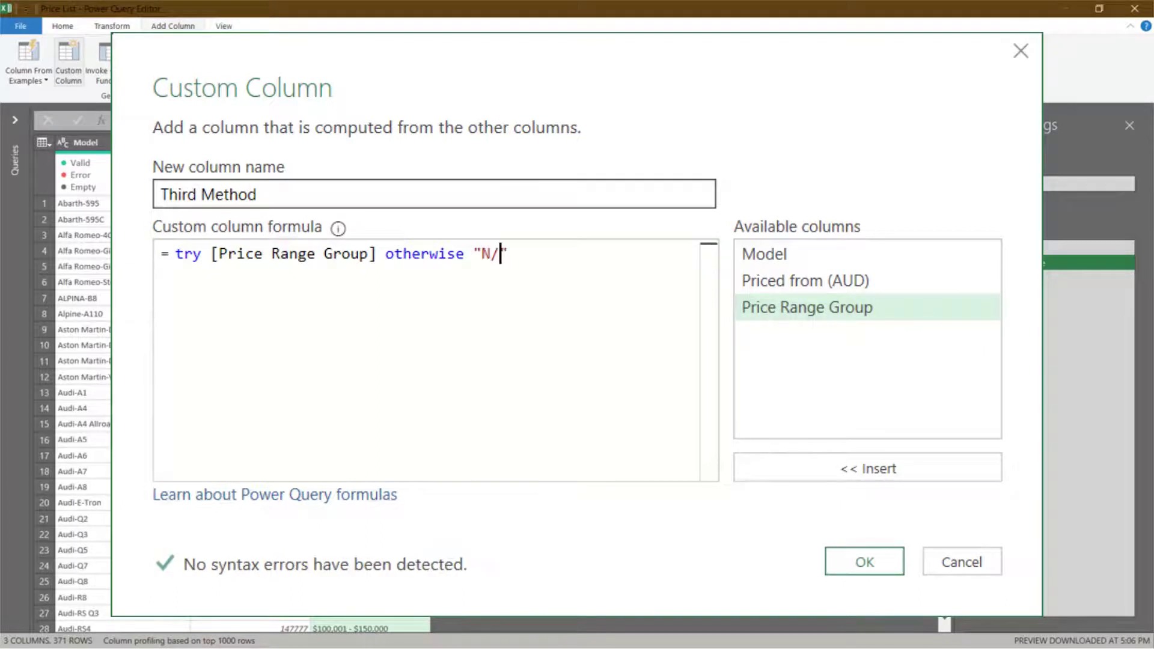
pyautogui.write('A')
pyautogui.click(864, 562)
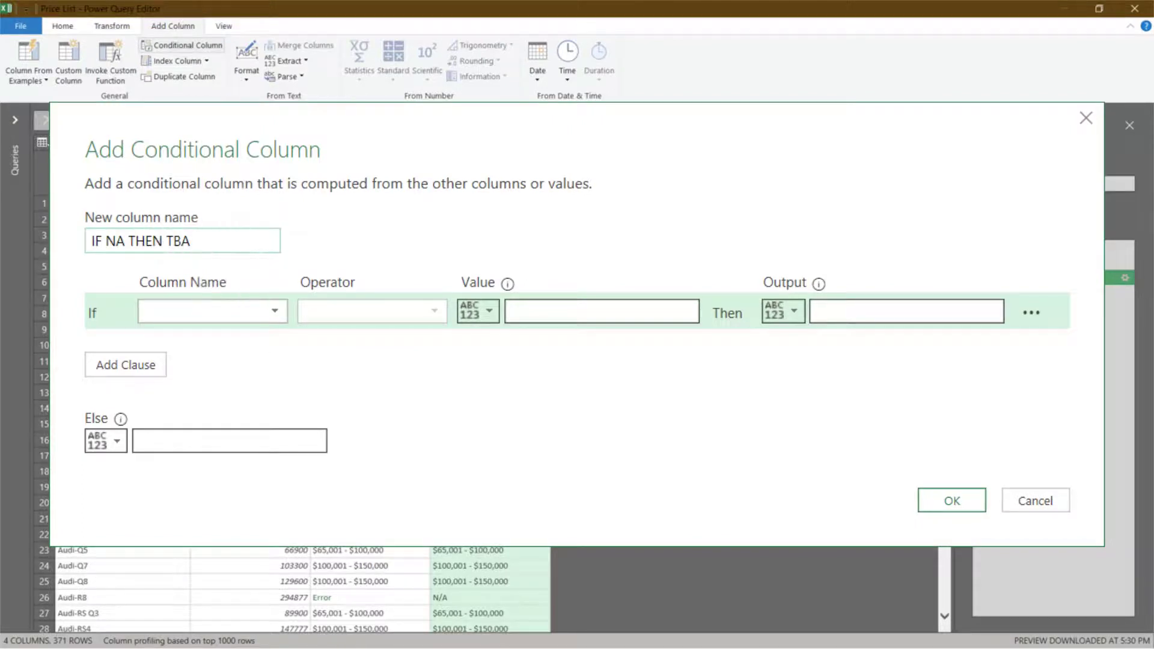
# Step: Add the IF NA THEN TBA column: Third Method equals N/A gives TBA, else Third Method
pyautogui.click(212, 312)
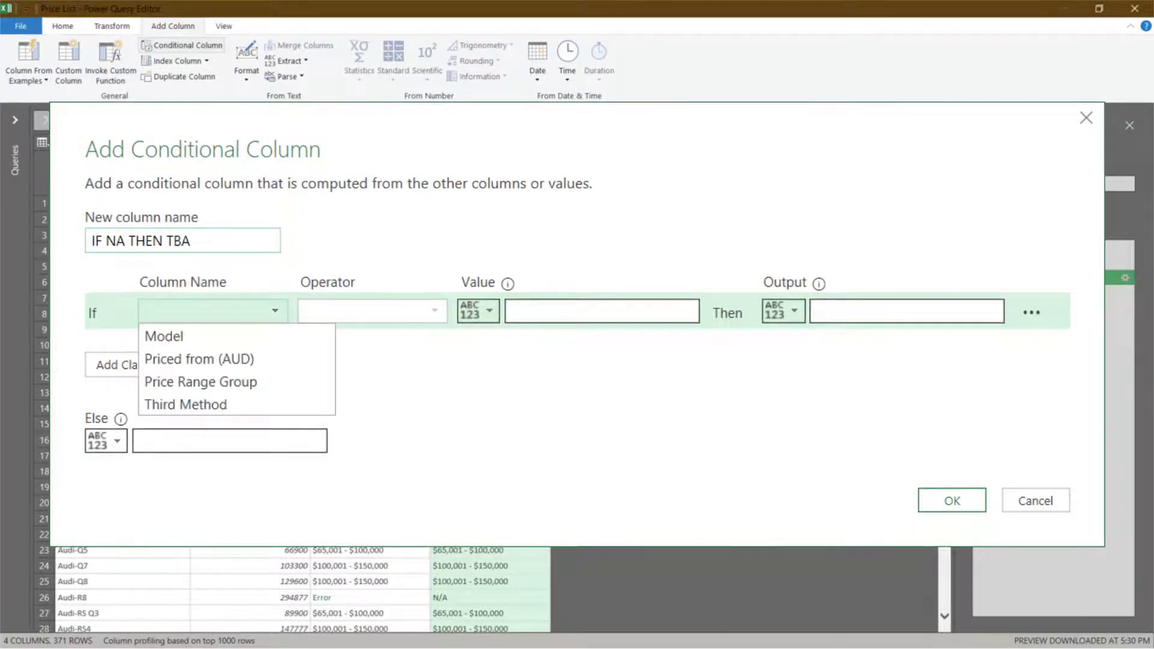
pyautogui.click(235, 404)
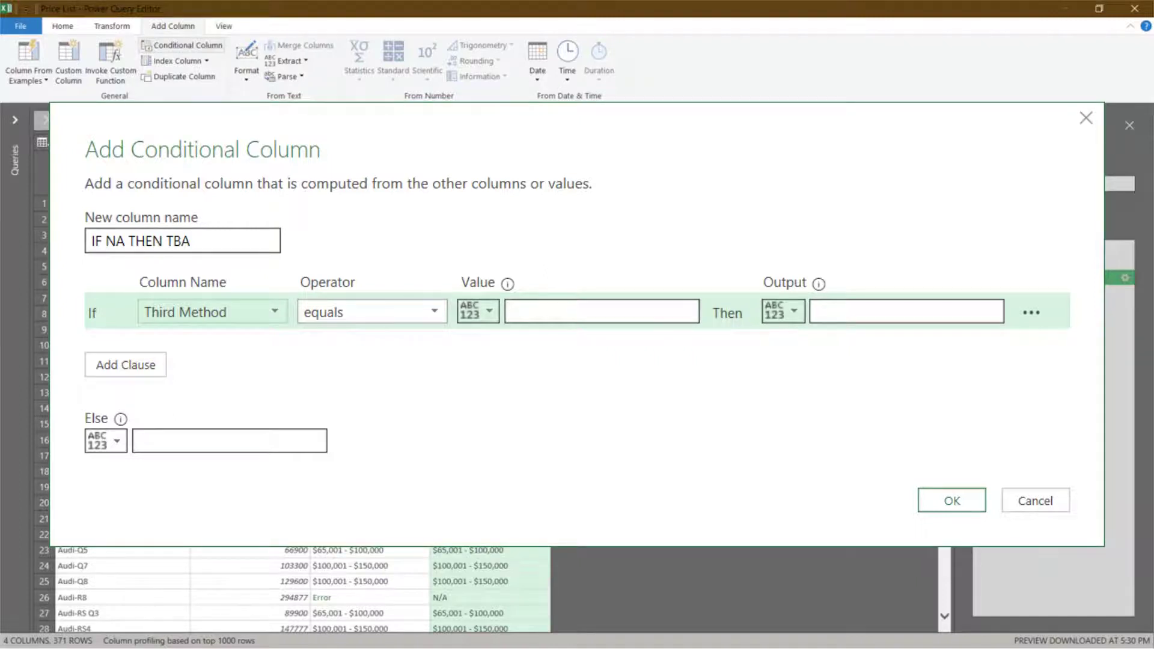
pyautogui.click(601, 312)
pyautogui.write('N/A')
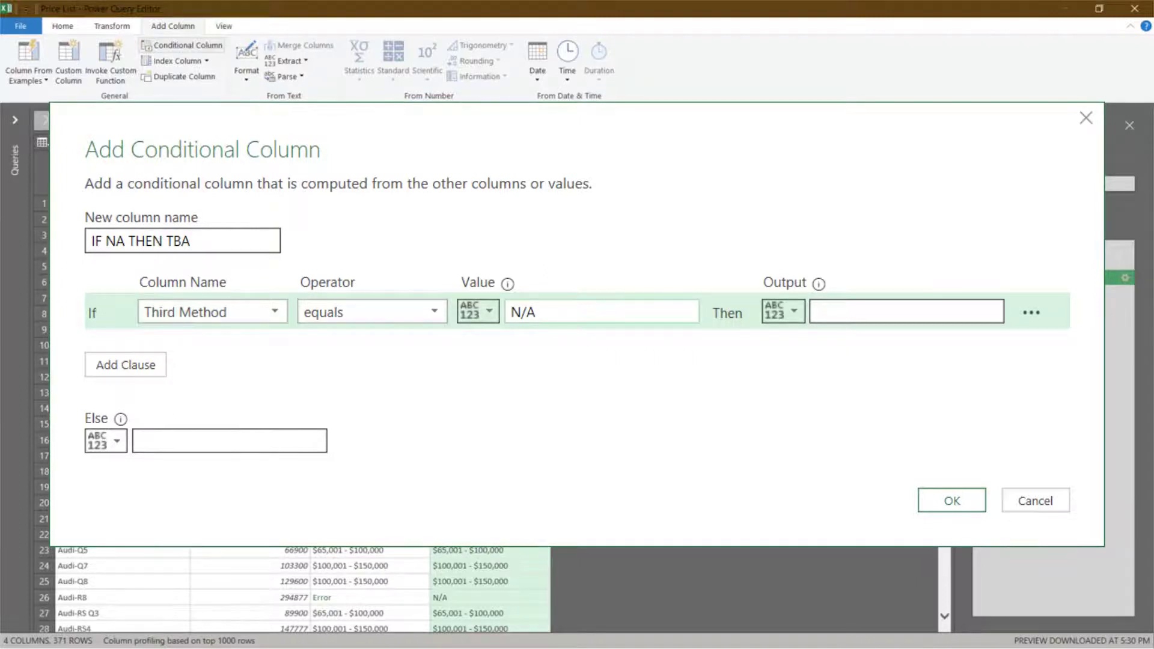
pyautogui.press('Tab')
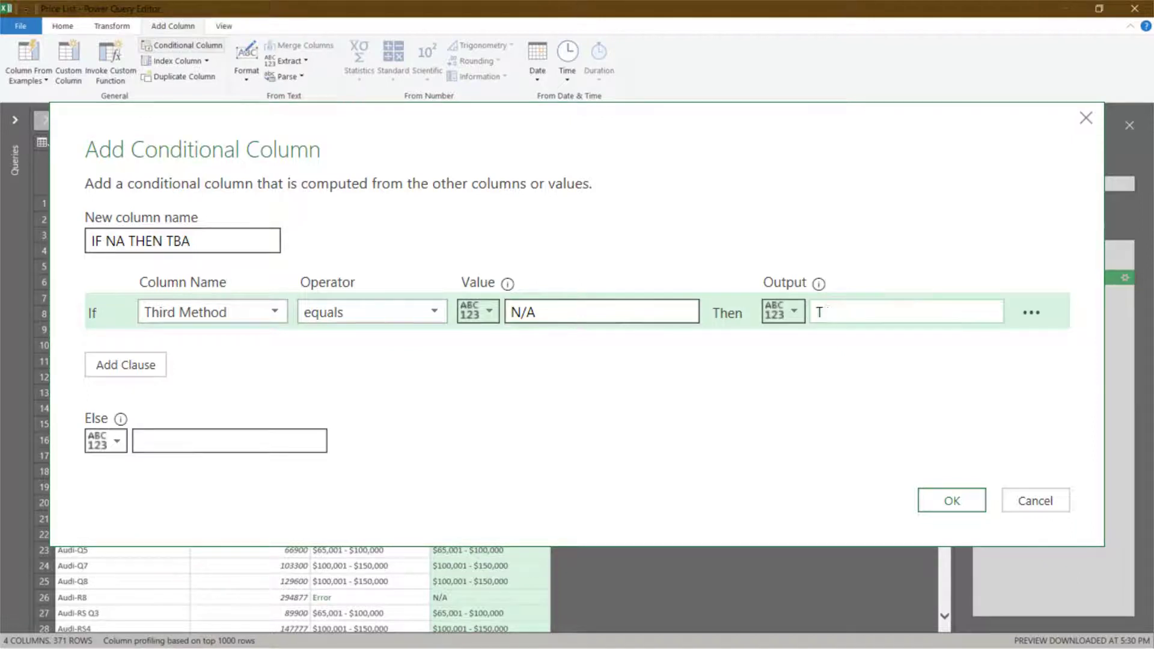
pyautogui.write('TBA')
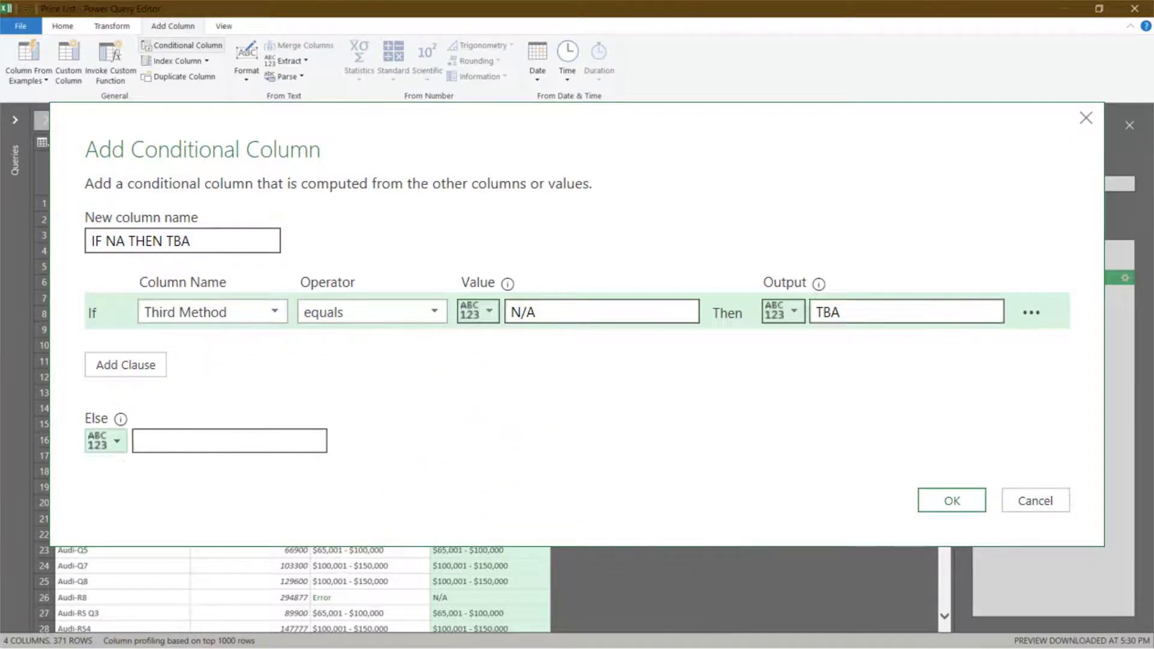
pyautogui.click(104, 440)
pyautogui.click(170, 490)
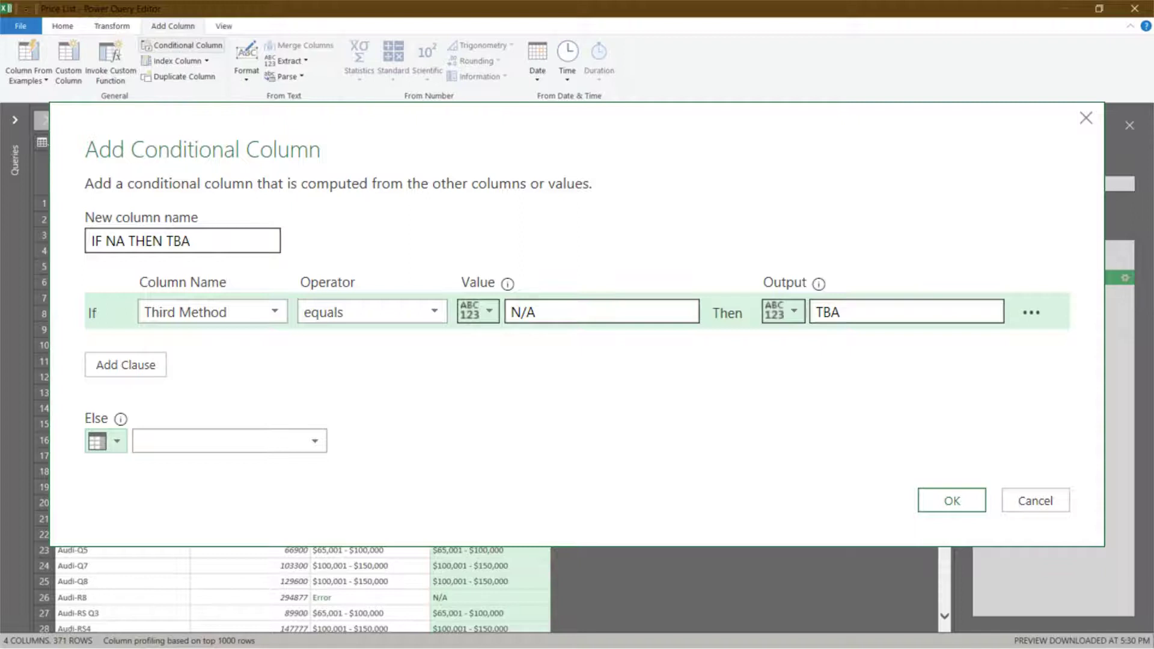
pyautogui.click(230, 440)
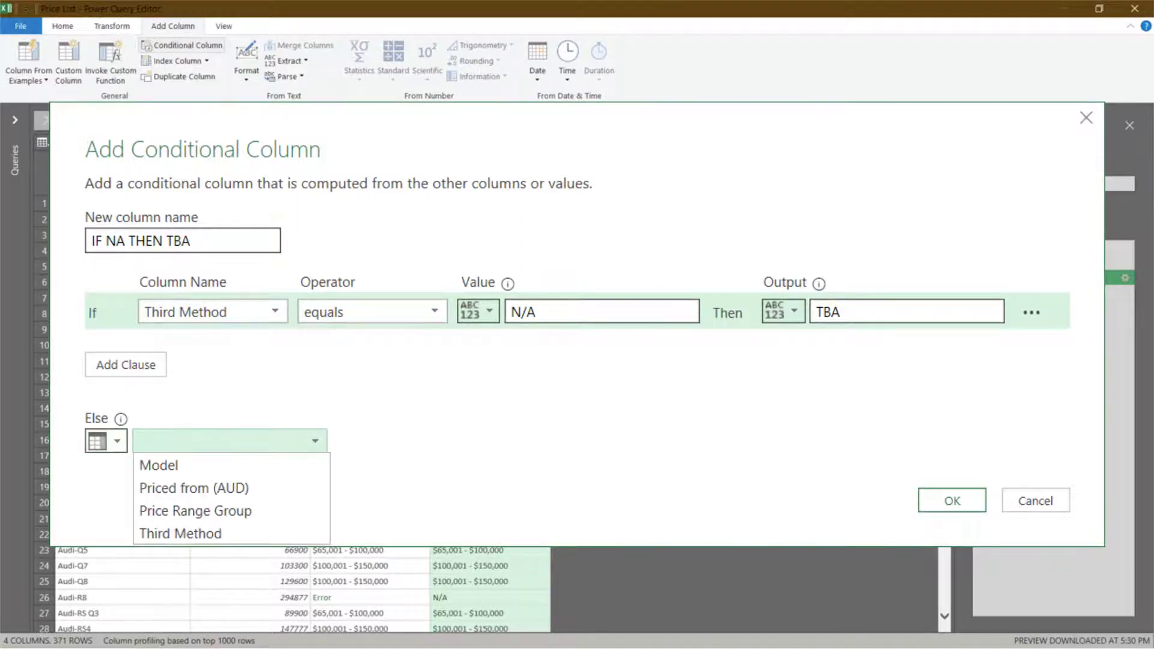
pyautogui.click(180, 534)
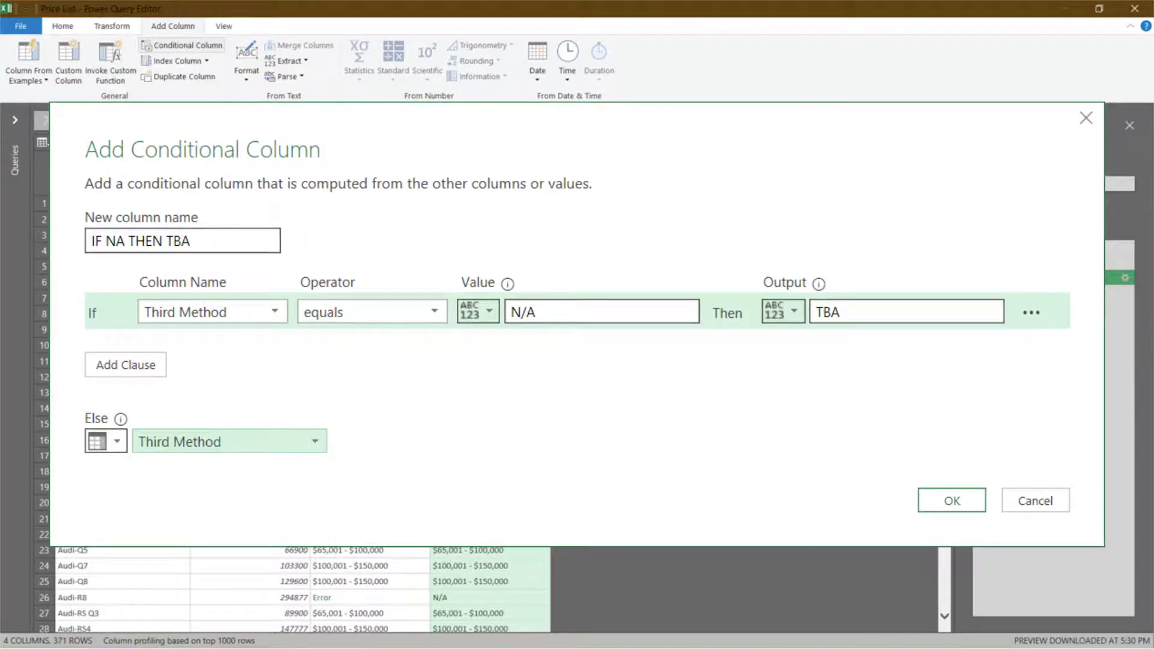
pyautogui.click(951, 501)
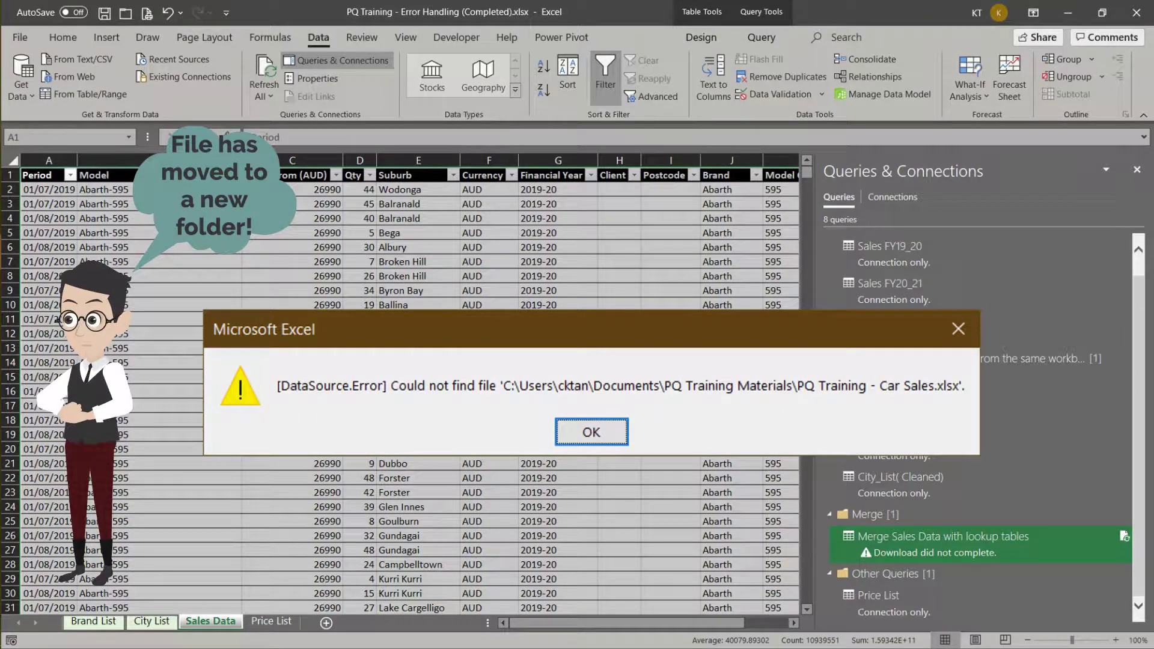
# Step: Repoint the Car Sales source to the New PQ Training Materials folder and refresh the merge query
pyautogui.press('Return')
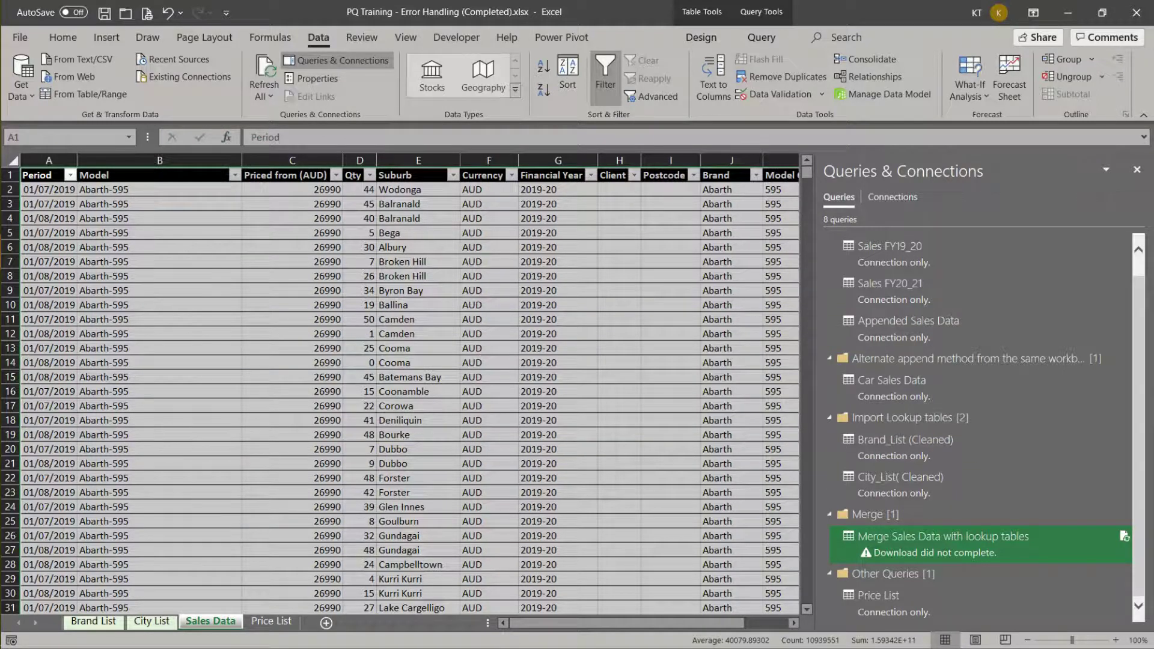
pyautogui.click(21, 82)
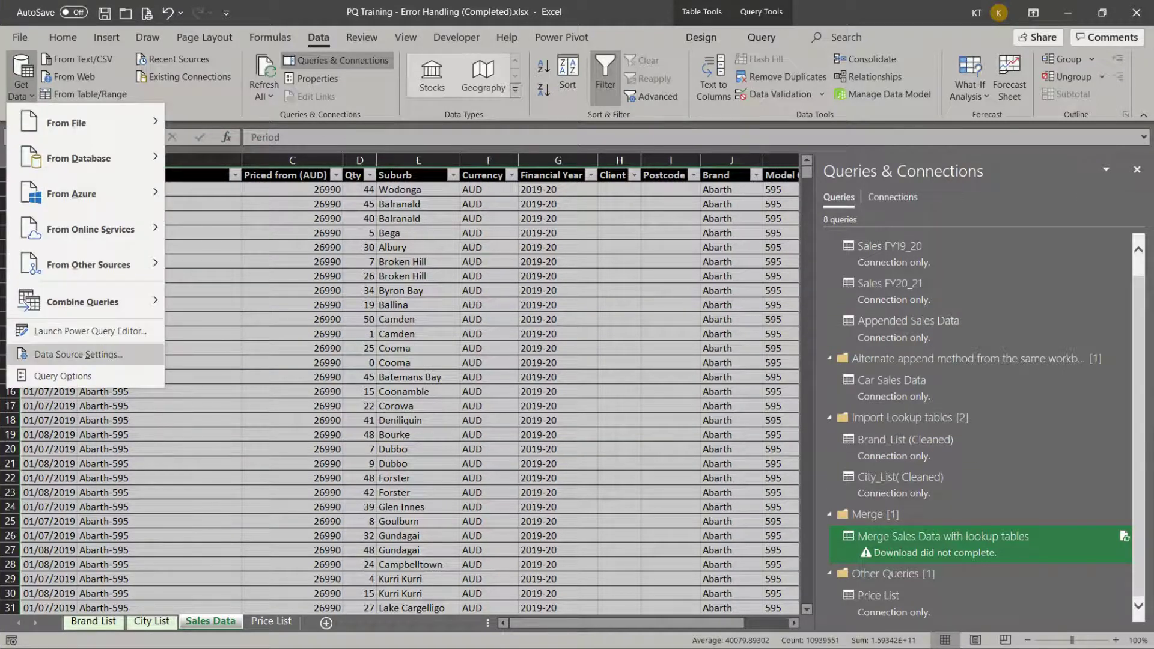
pyautogui.click(77, 354)
pyautogui.click(274, 521)
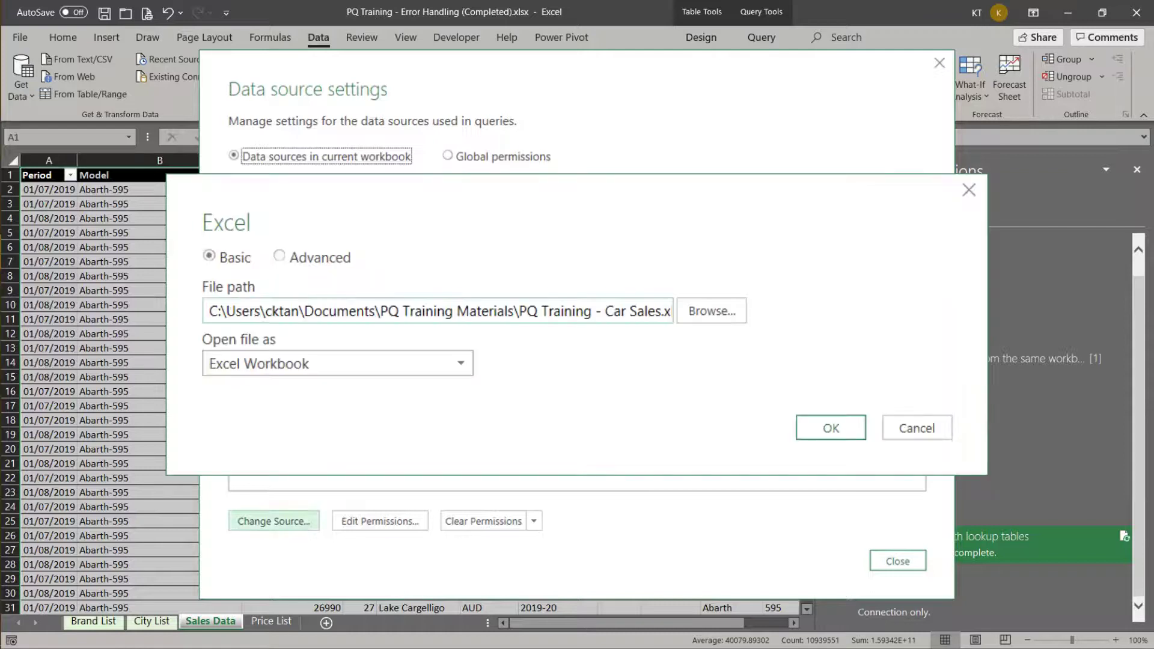
pyautogui.click(712, 310)
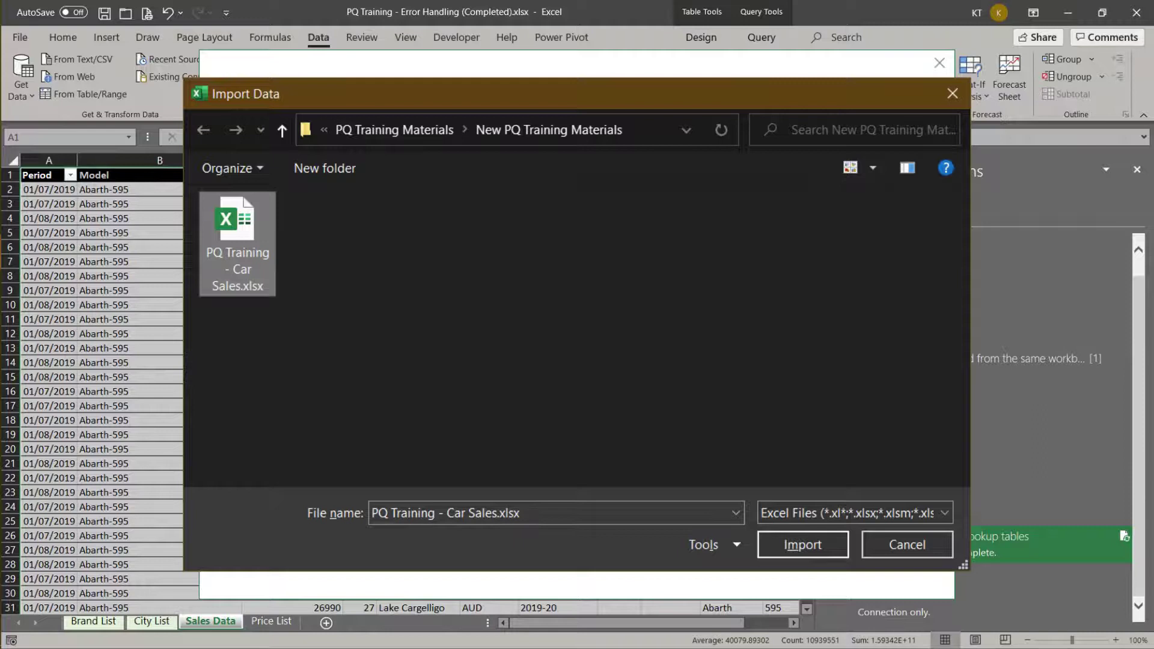
pyautogui.click(802, 545)
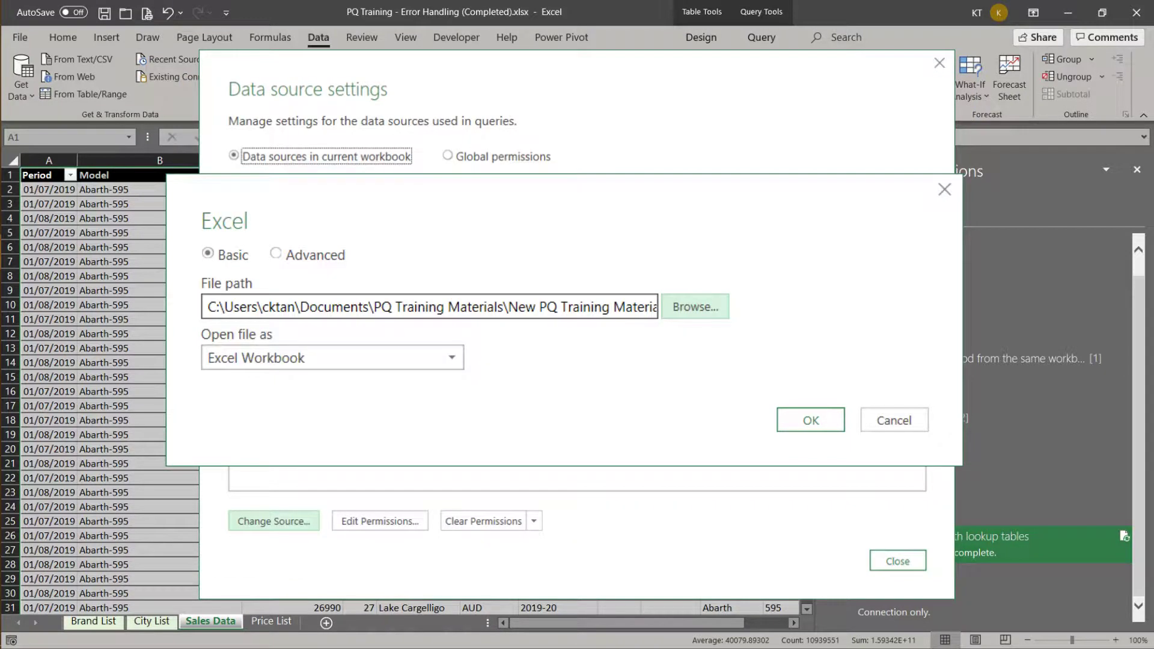
pyautogui.click(810, 421)
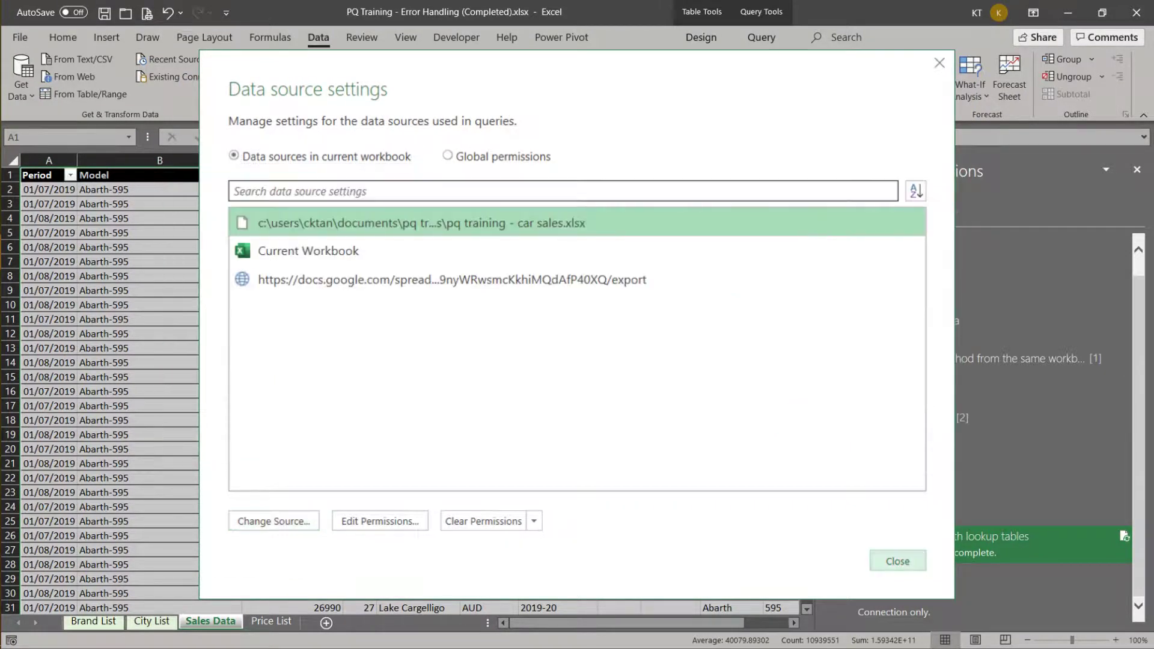
pyautogui.click(896, 561)
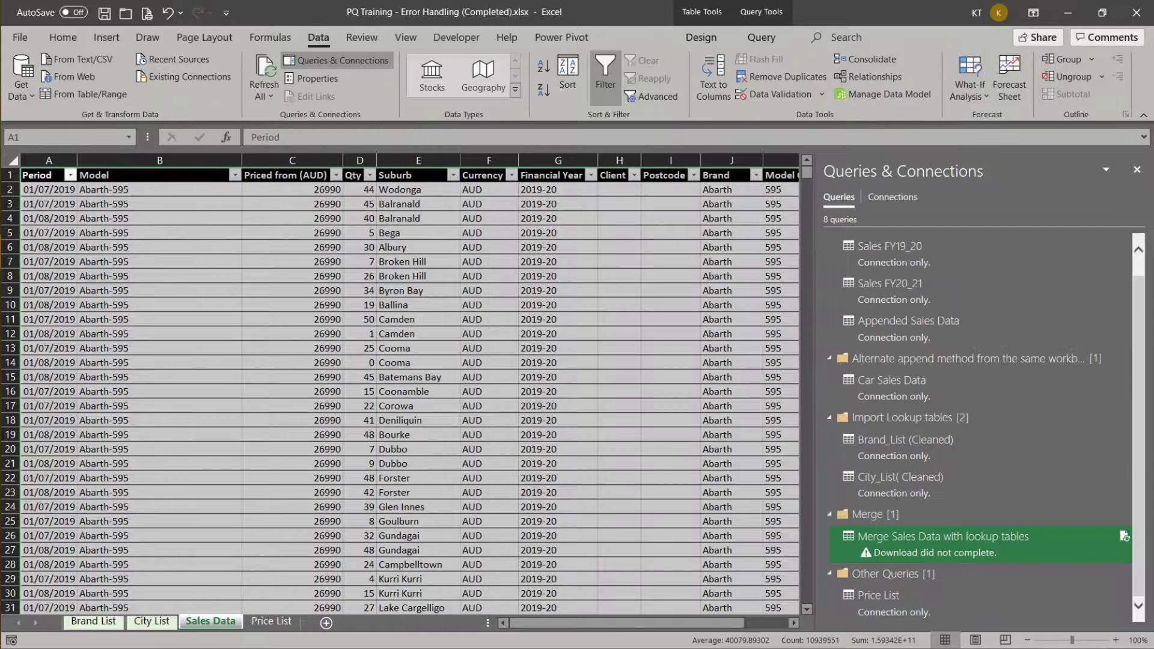
pyautogui.click(1123, 535)
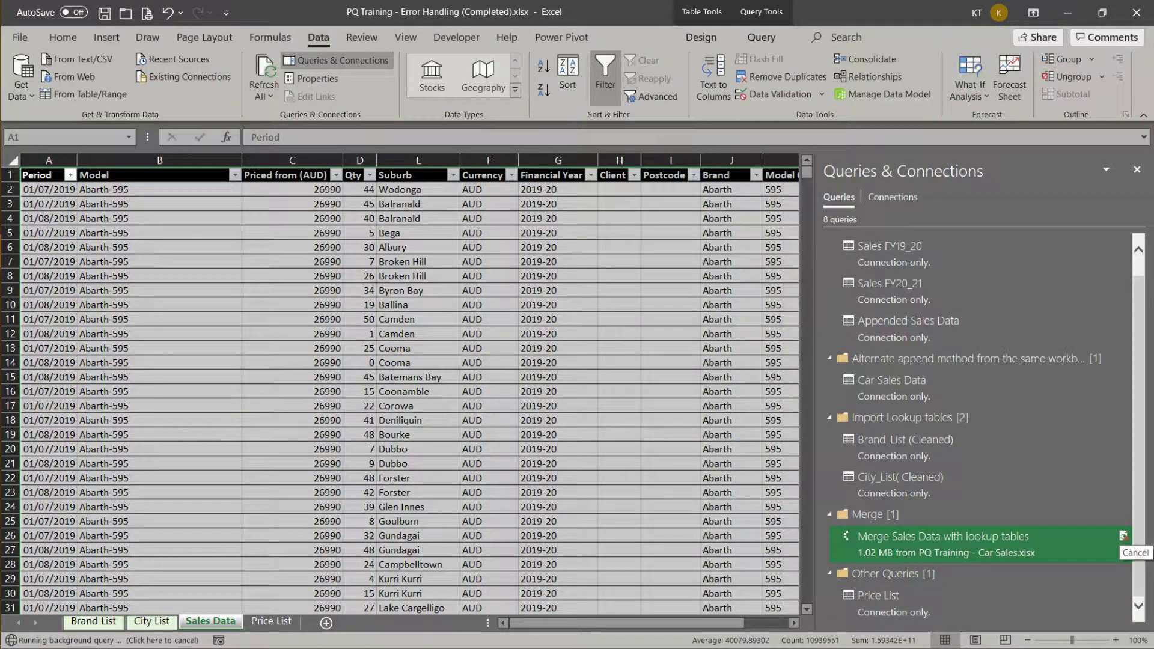